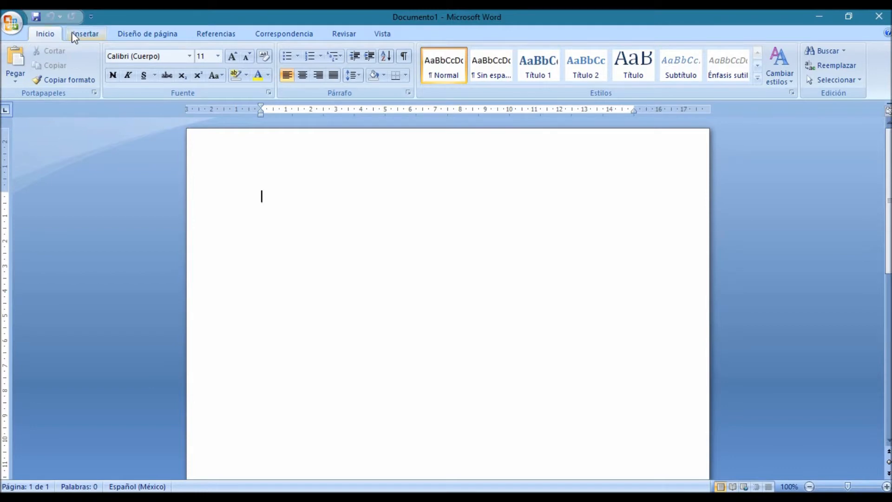
Step: Look through the commands for inserting, page layout, references and mailings, including the options for inserting a table
click(92, 35)
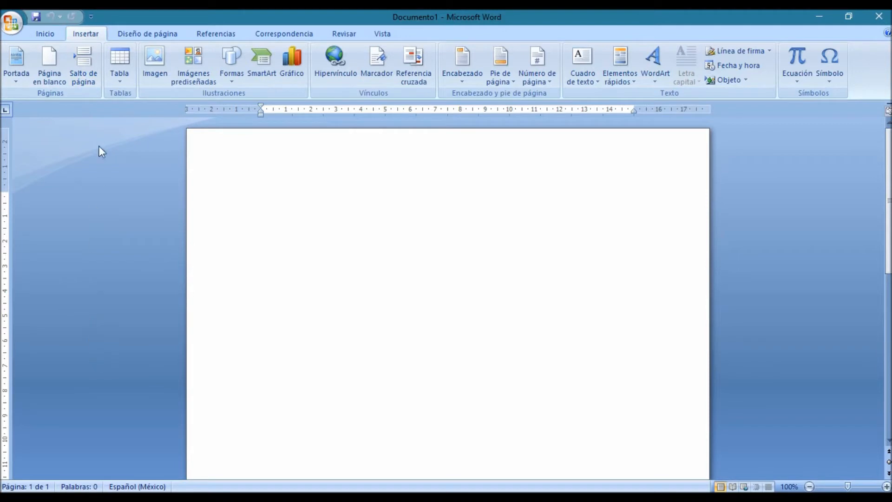
click(154, 36)
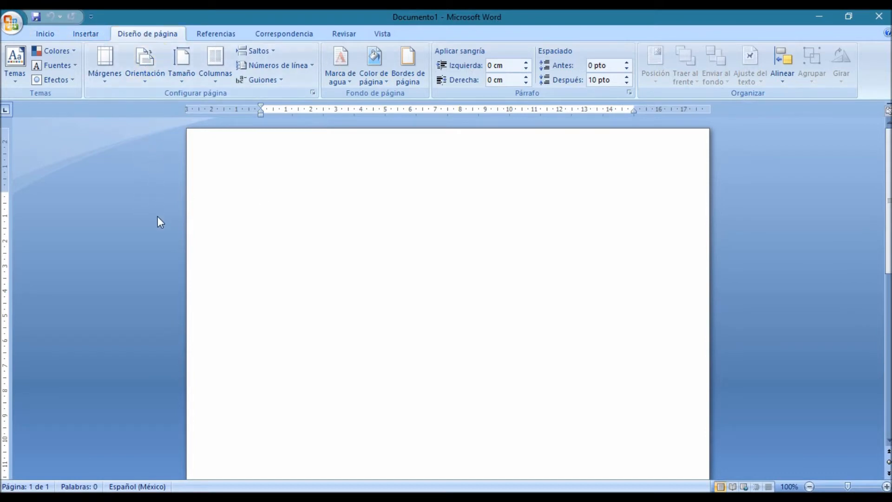
click(238, 35)
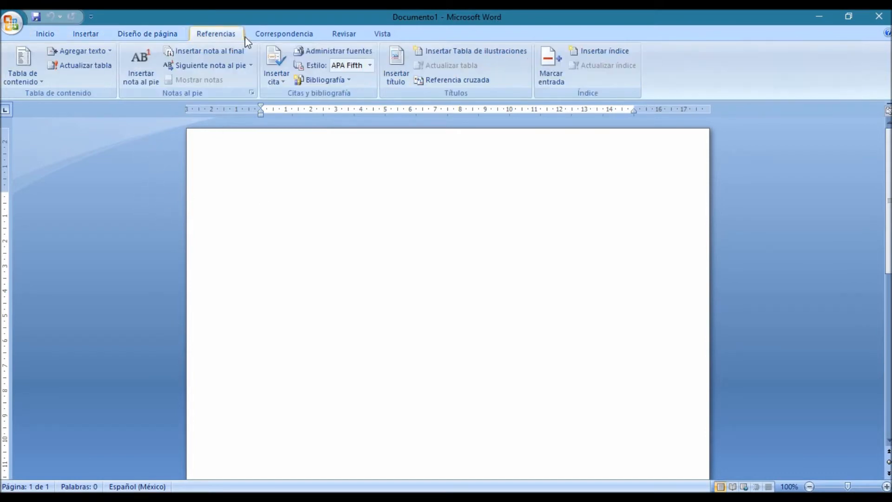
click(288, 37)
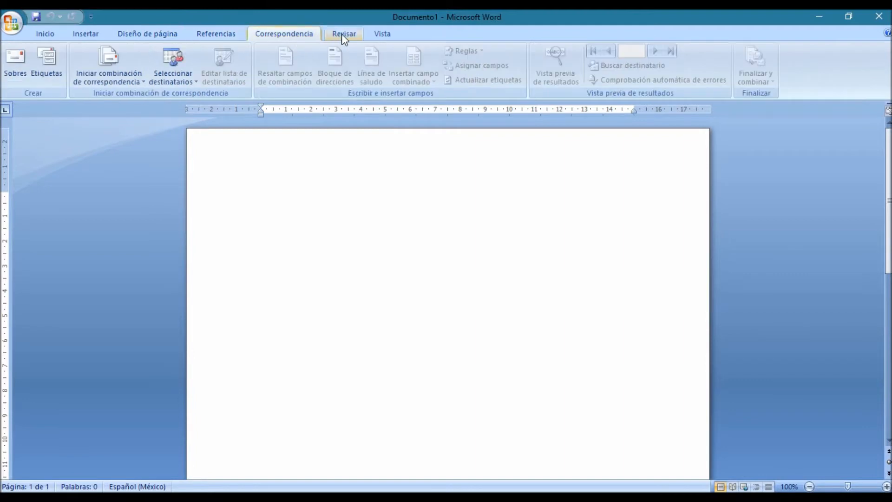
click(48, 35)
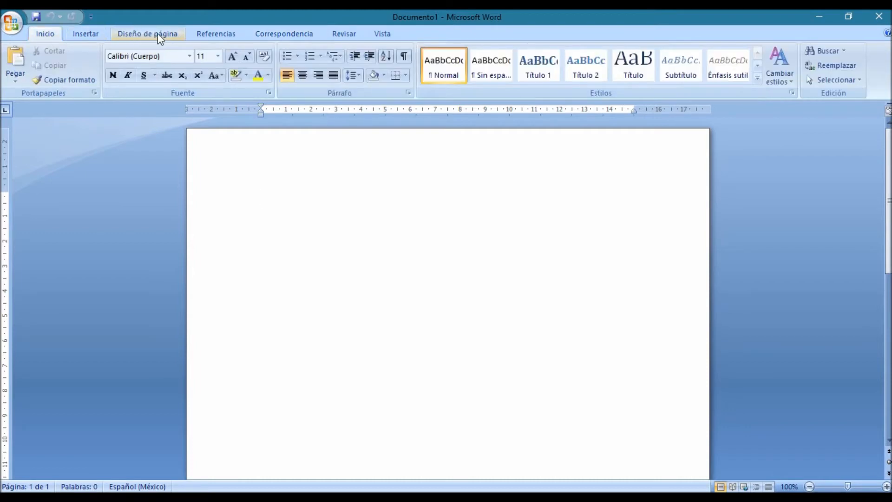
click(275, 35)
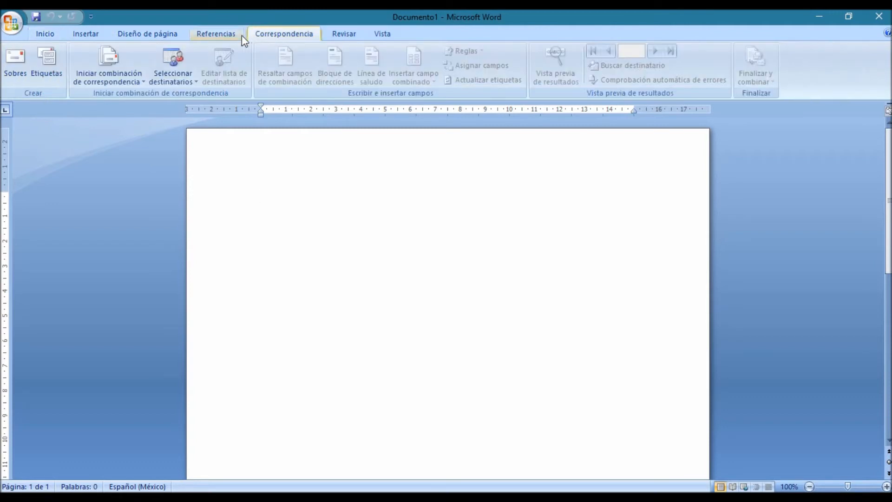
click(216, 35)
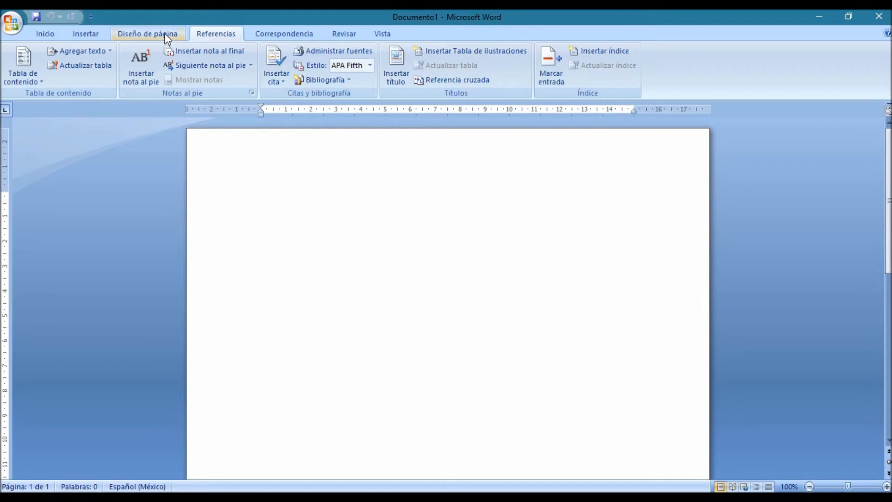
click(49, 34)
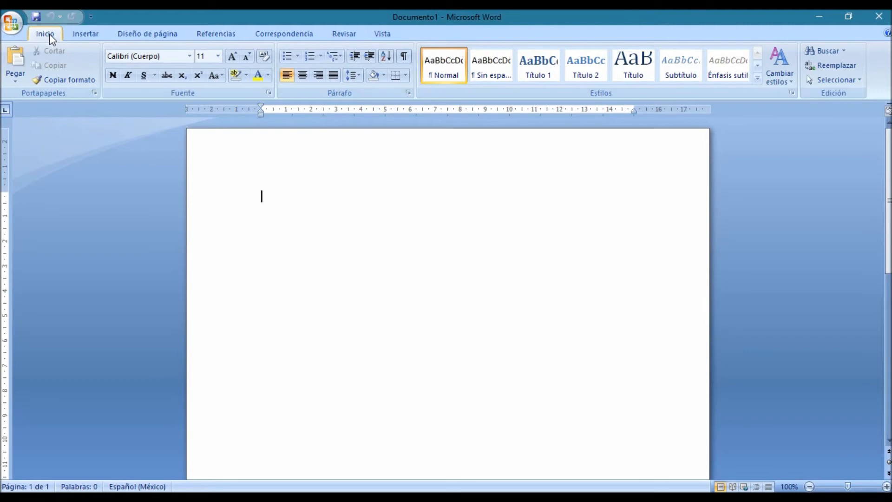
click(89, 34)
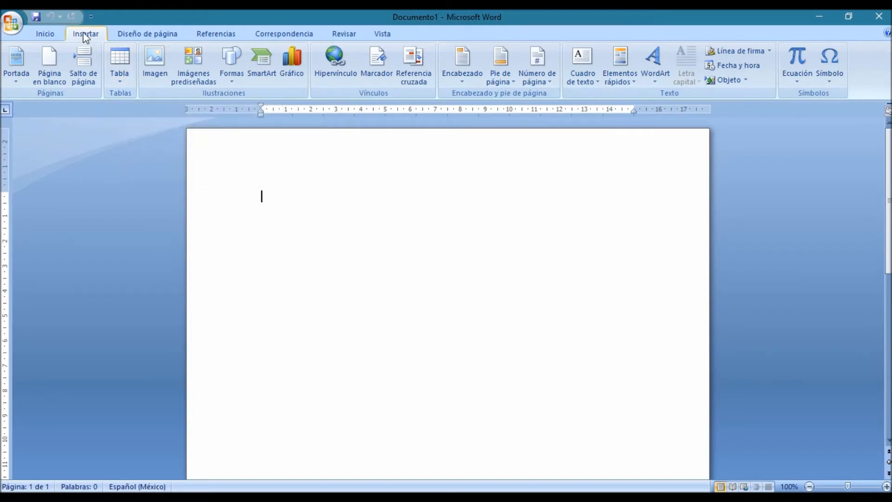
click(121, 81)
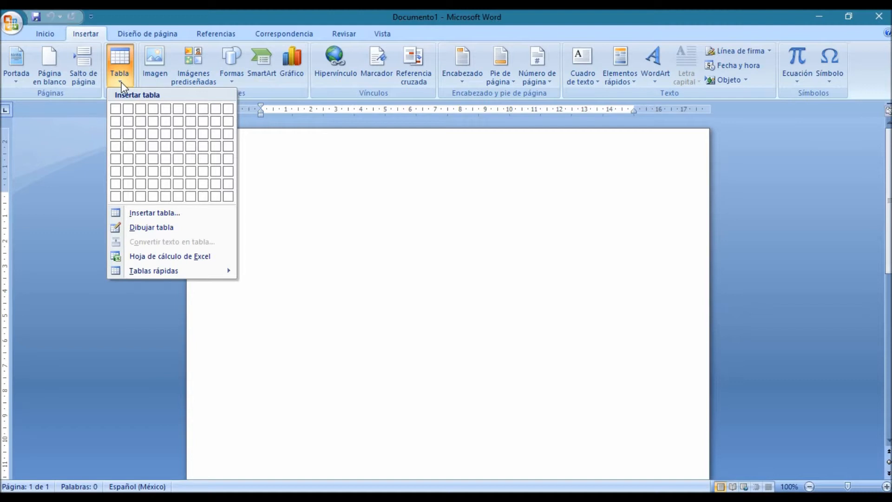
click(288, 166)
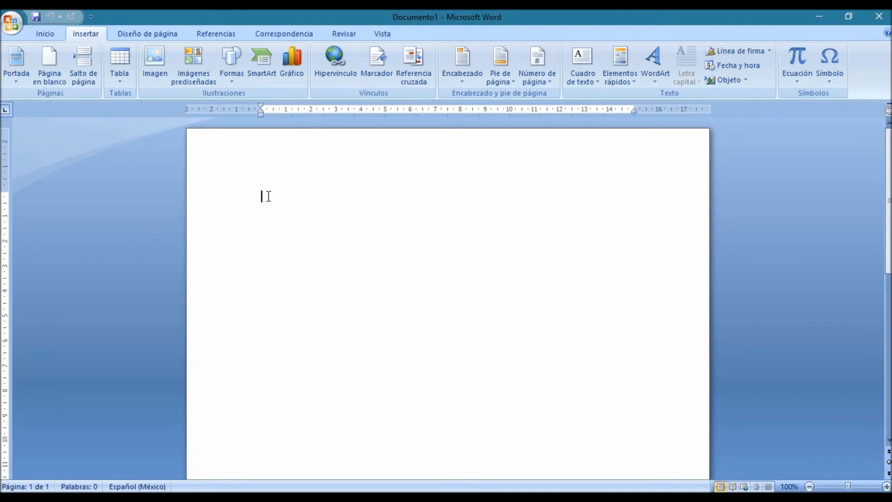
Step: Add a blank line at the start of the page and place the insertion point on the second line
key(Return)
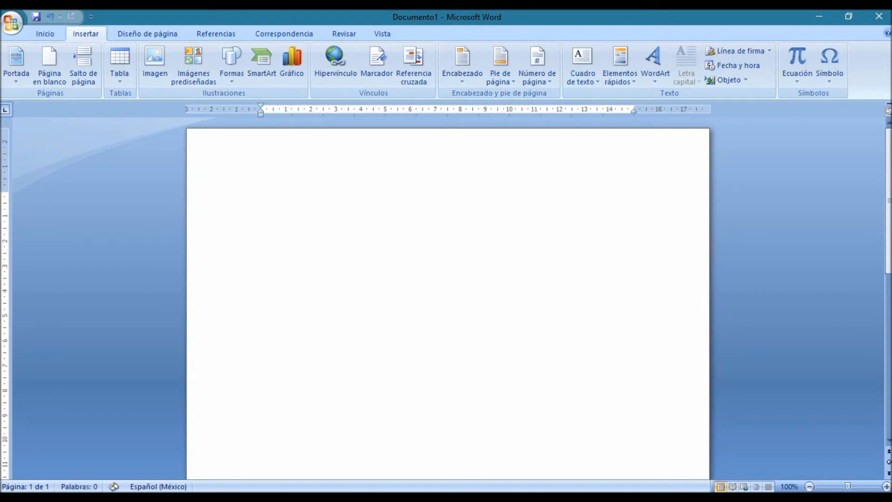
key(ctrl+z)
click(263, 215)
click(262, 199)
click(264, 219)
Step: Insert a table with 5 columns and 20 rows, using a fixed column width set to Auto
click(124, 82)
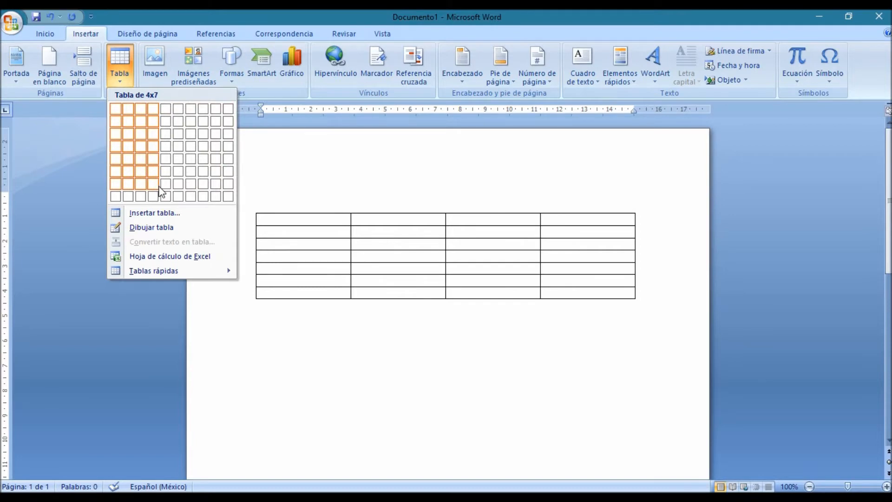
click(161, 213)
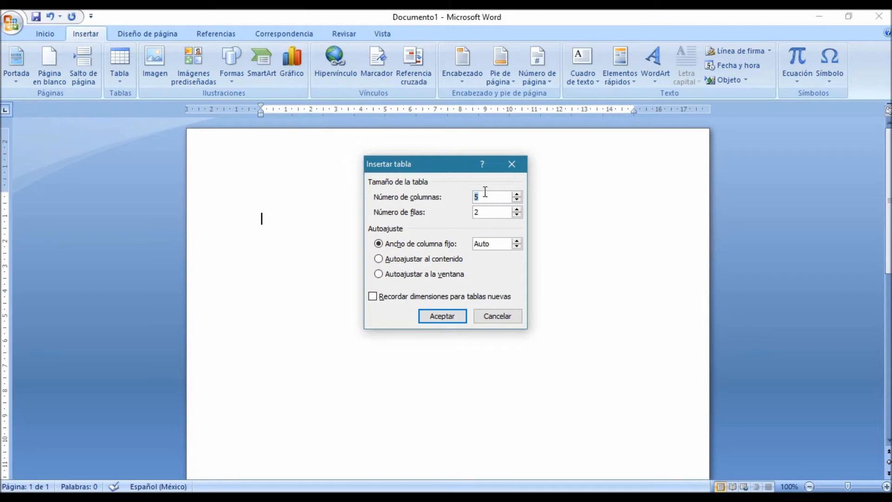
click(516, 209)
click(518, 209)
click(490, 216)
key(BackSpace)
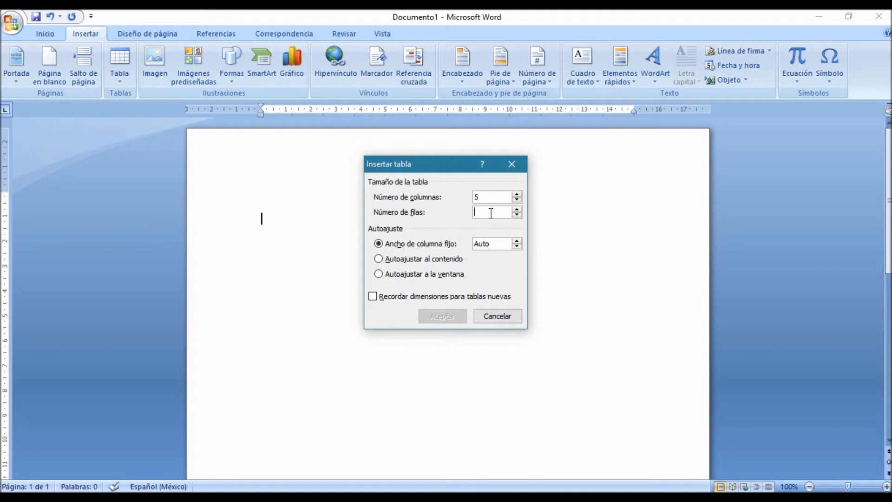
text(20)
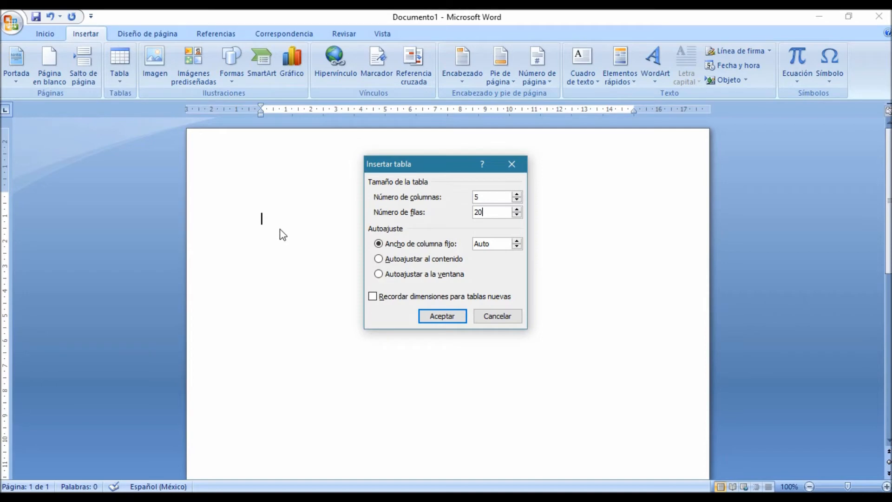
click(379, 259)
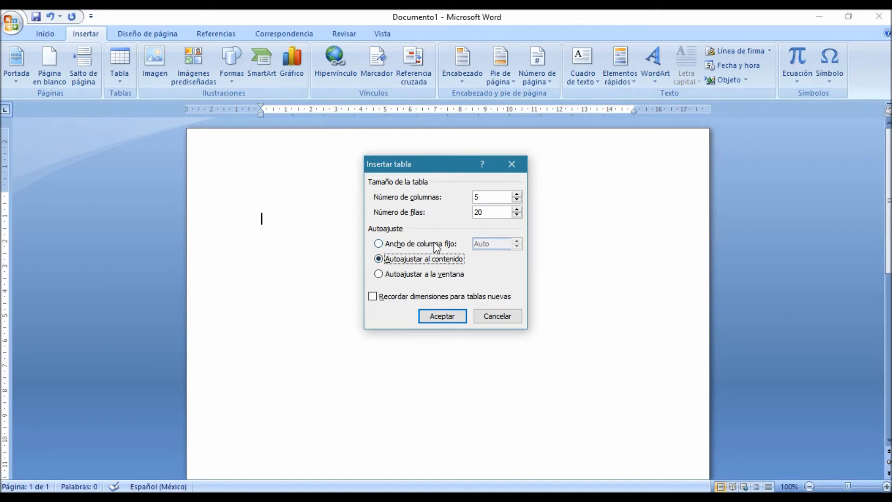
click(389, 245)
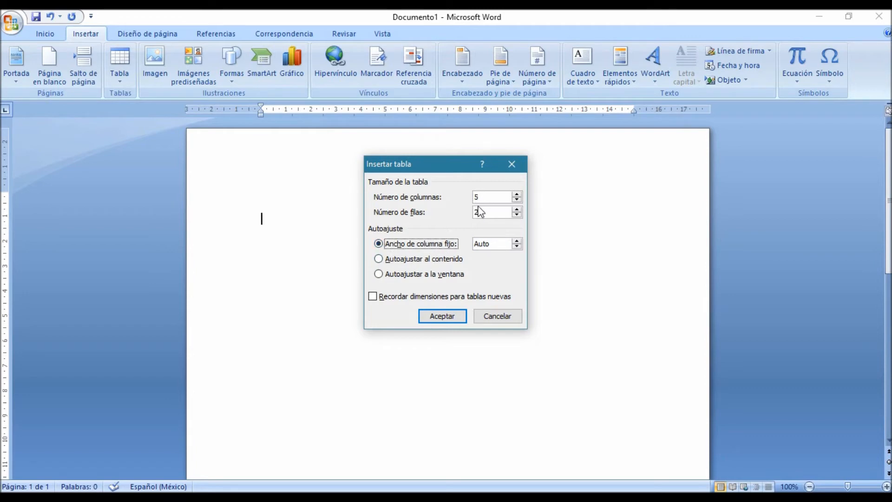
click(453, 317)
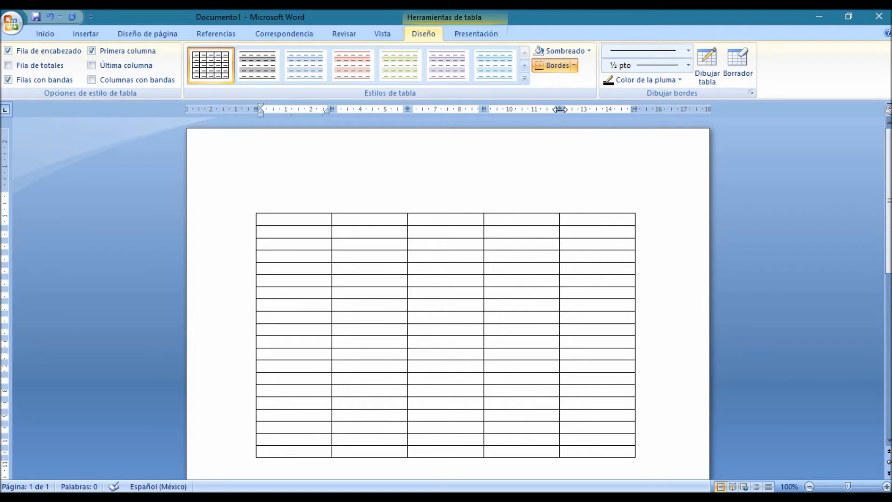
Step: Narrow the table's first, second, fourth and fifth columns to about 2 cm each
drag(560, 110, 535, 109)
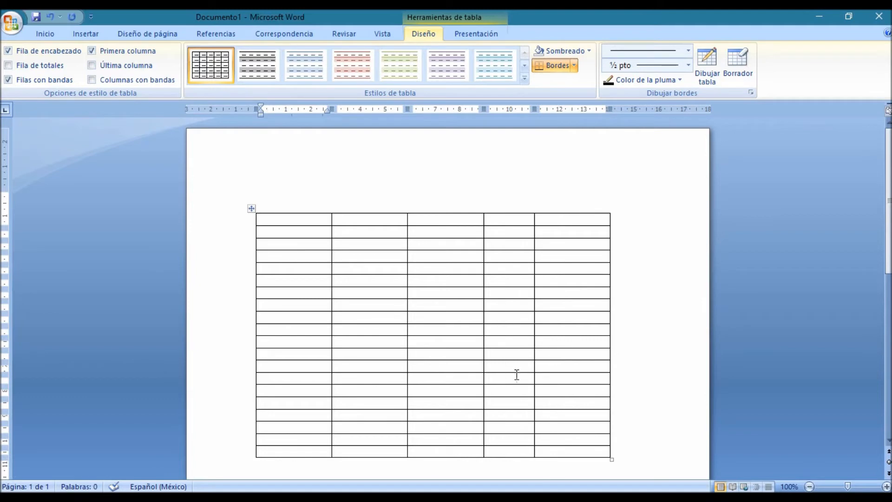
drag(609, 109, 584, 110)
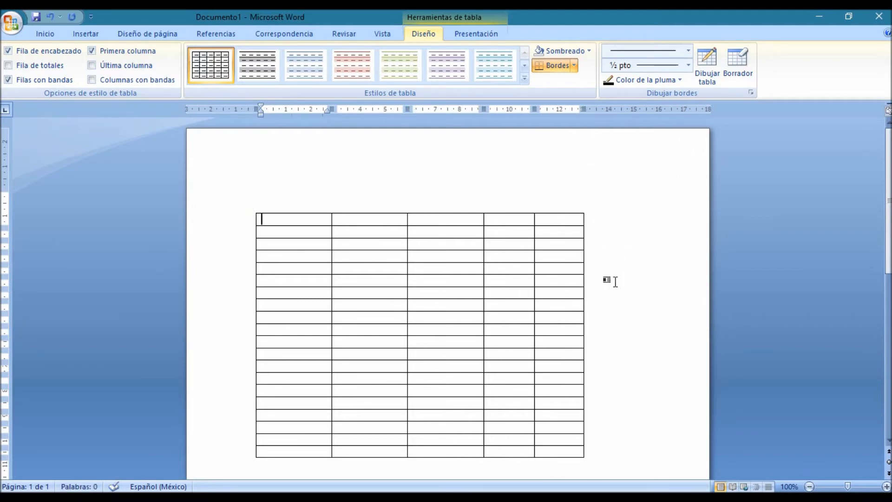
drag(406, 107, 303, 108)
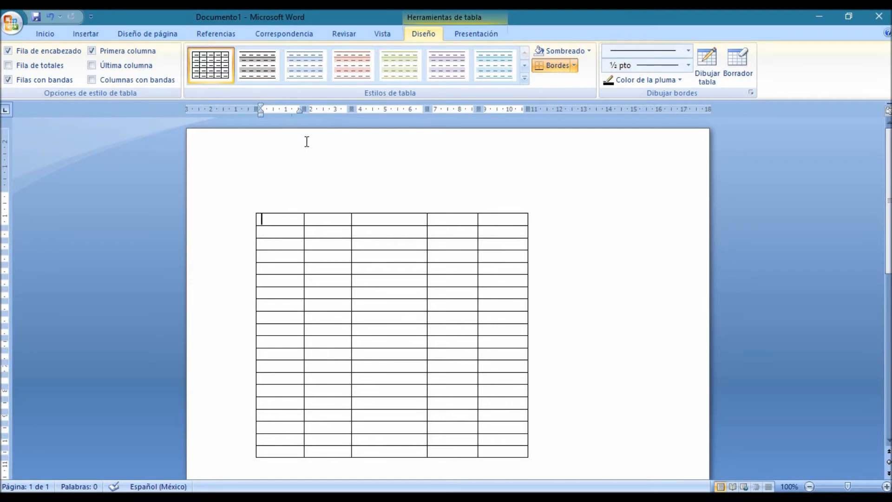
Step: Widen the table's first column to about 2.7 cm
click(310, 220)
click(380, 218)
drag(356, 117, 366, 117)
drag(367, 114, 360, 116)
drag(301, 107, 324, 108)
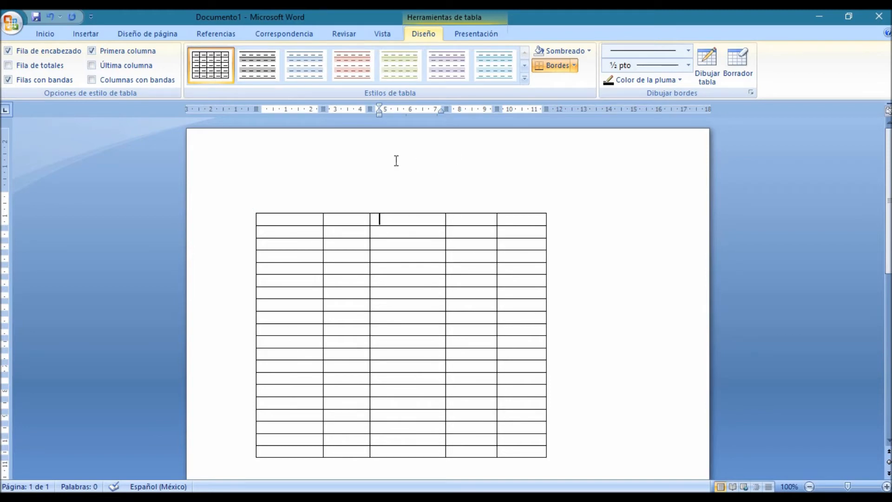
Step: Preview table styles such as Cuadrícula clara - Énfasis 5 and Lista clara - Énfasis 3, and look through the border line styles
click(526, 68)
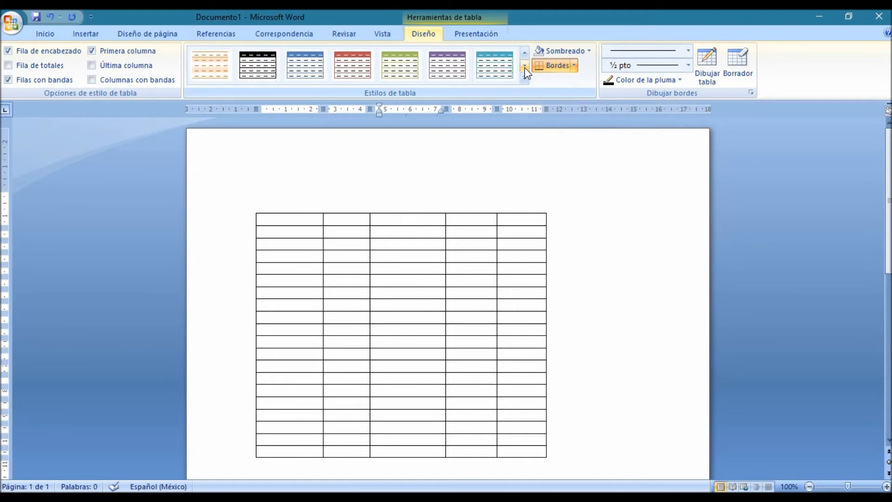
click(526, 68)
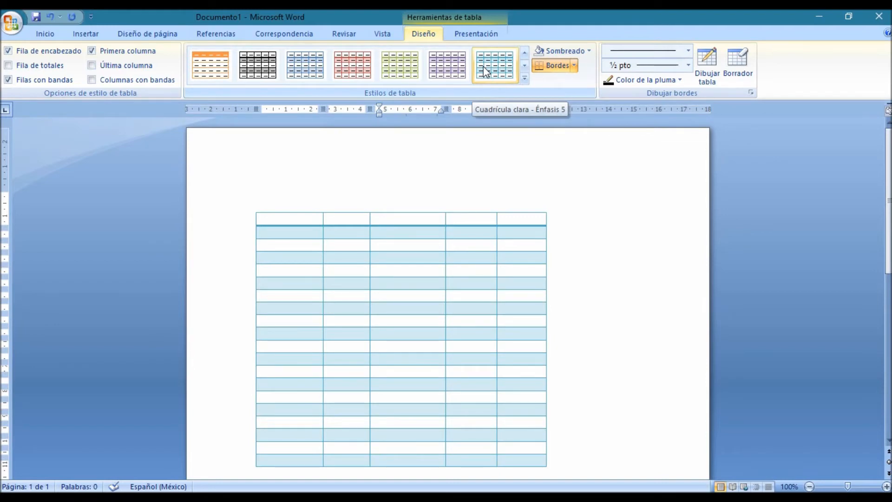
click(526, 54)
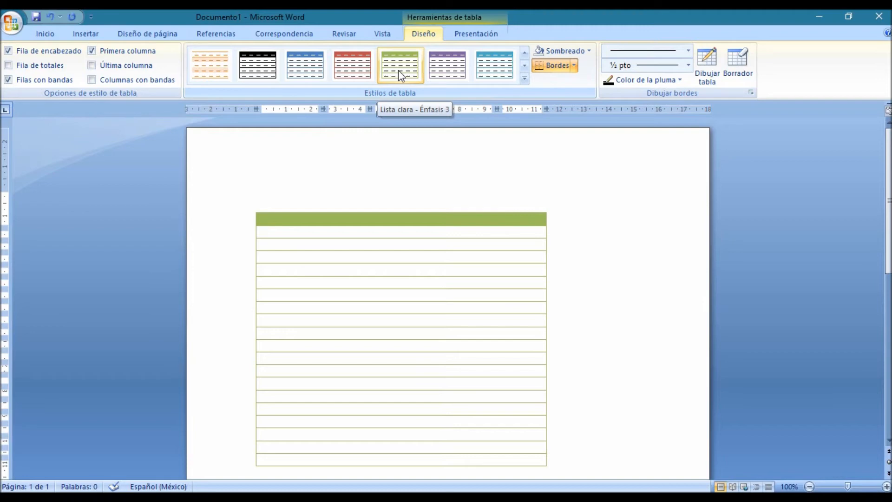
click(526, 57)
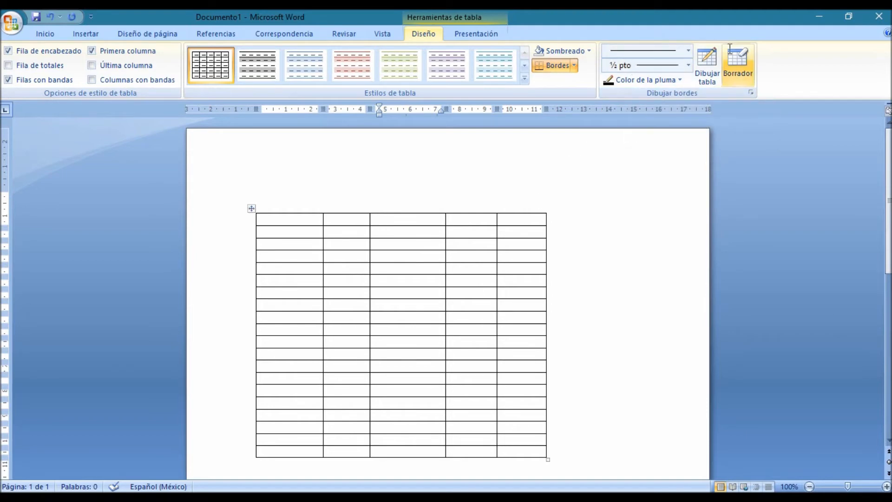
click(689, 50)
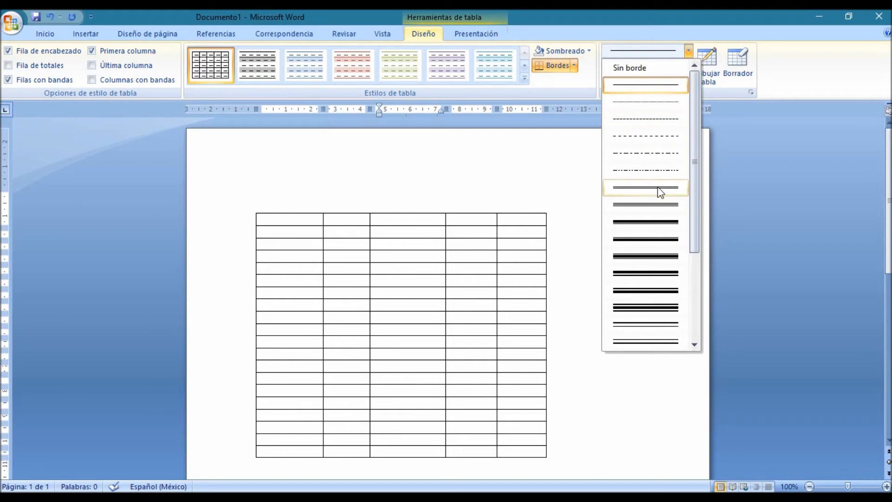
drag(698, 199, 699, 297)
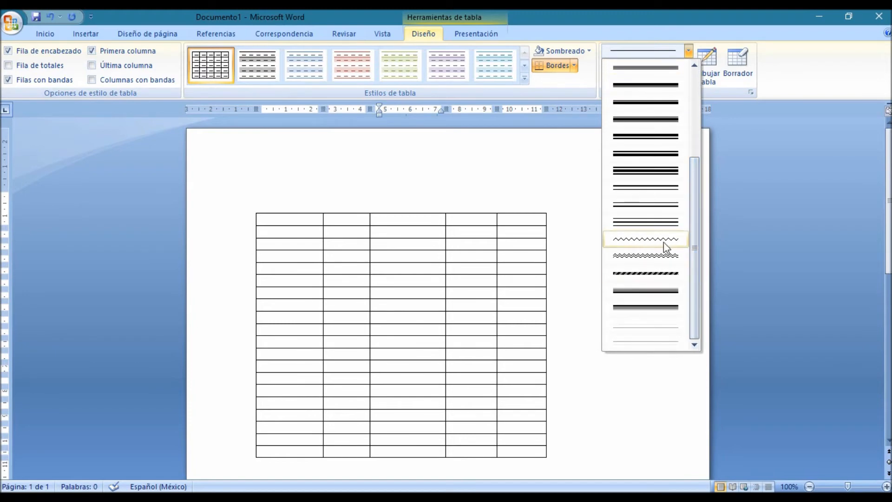
drag(694, 235, 706, 118)
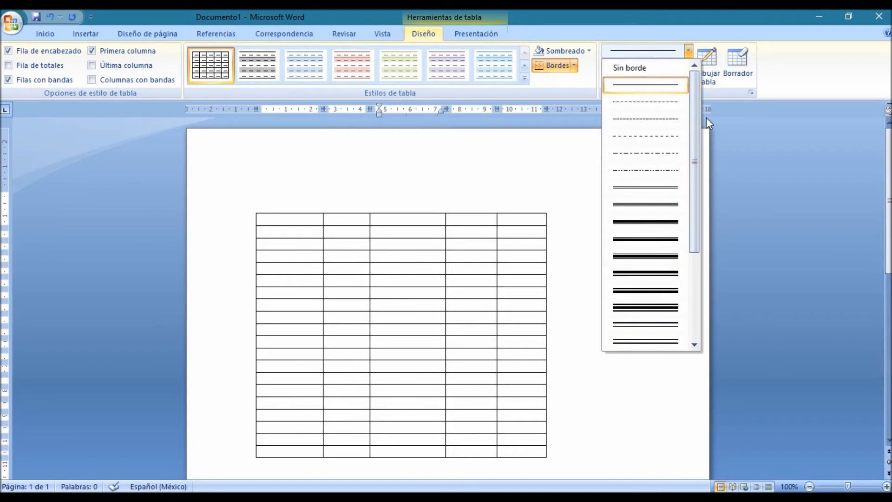
click(660, 47)
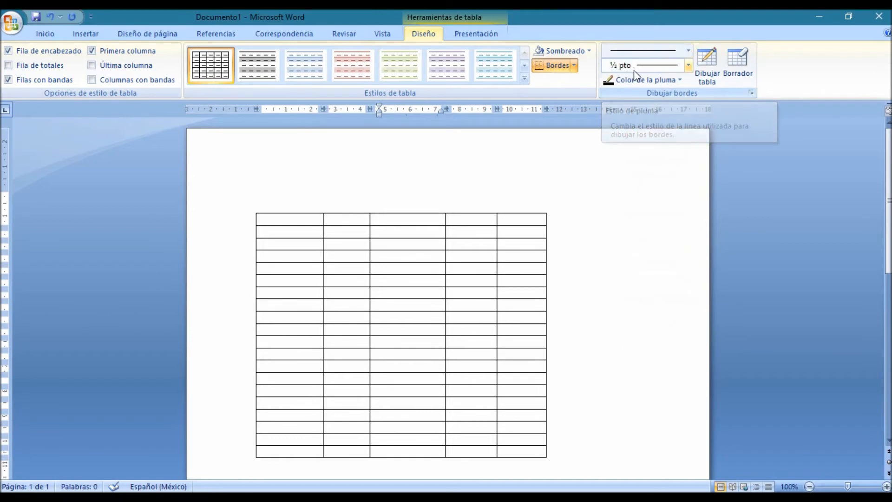
Step: Set the border pen weight to 1 ½ pto and draw it along the top border of the table's first row
click(688, 66)
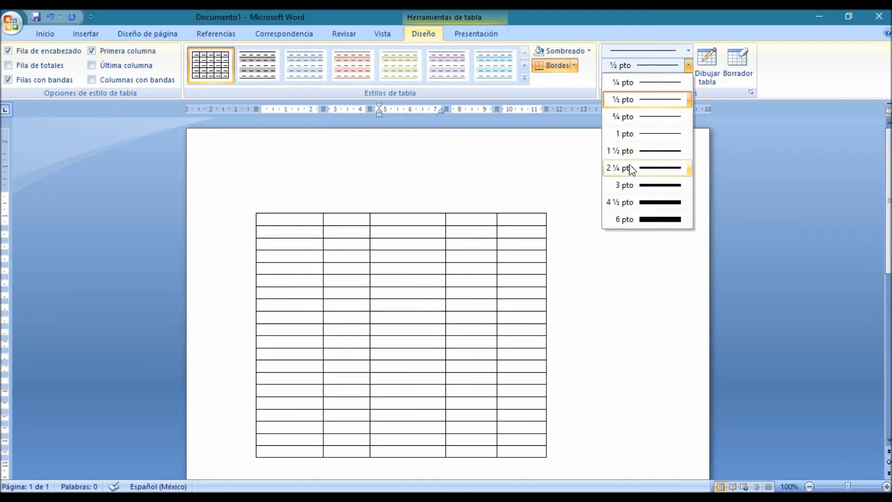
click(668, 153)
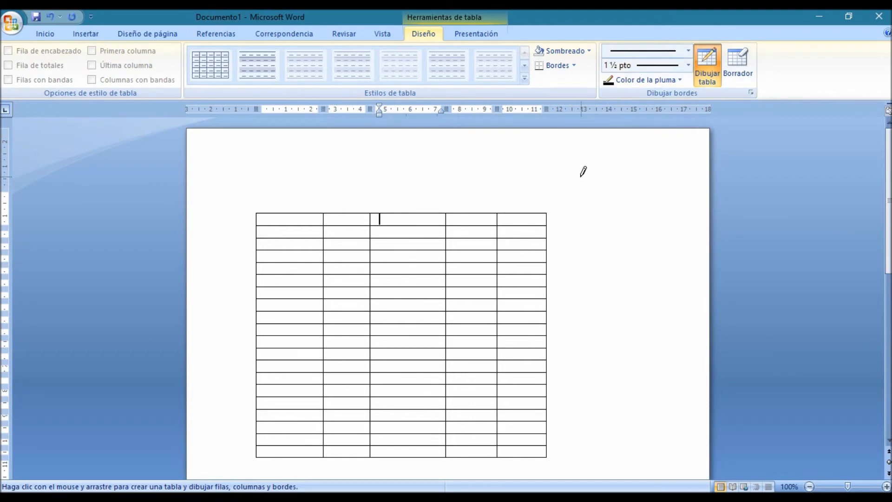
click(291, 206)
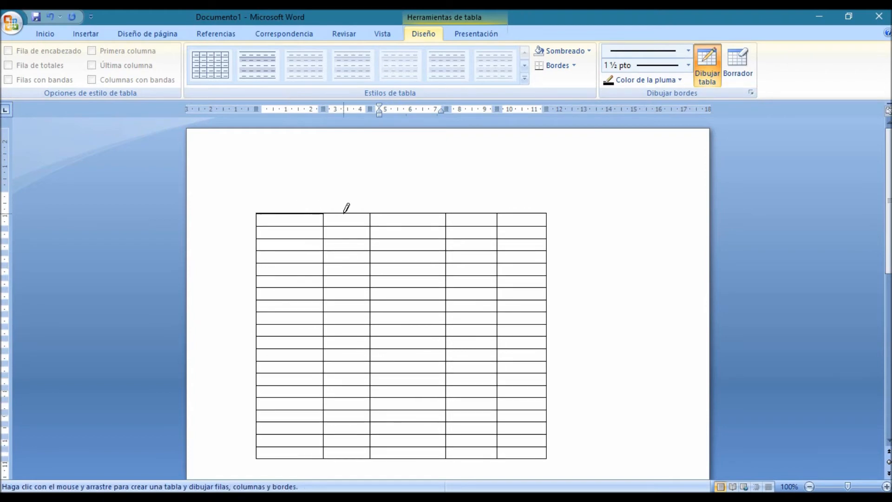
click(393, 208)
click(472, 208)
click(514, 212)
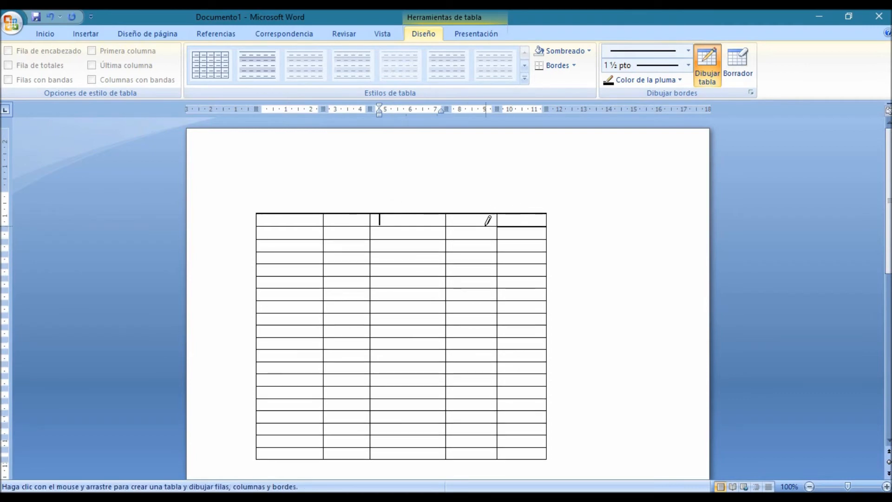
Step: Draw the 1 ½ pto black border under the first row's remaining cells and along the row's outer right edge
click(423, 226)
click(348, 226)
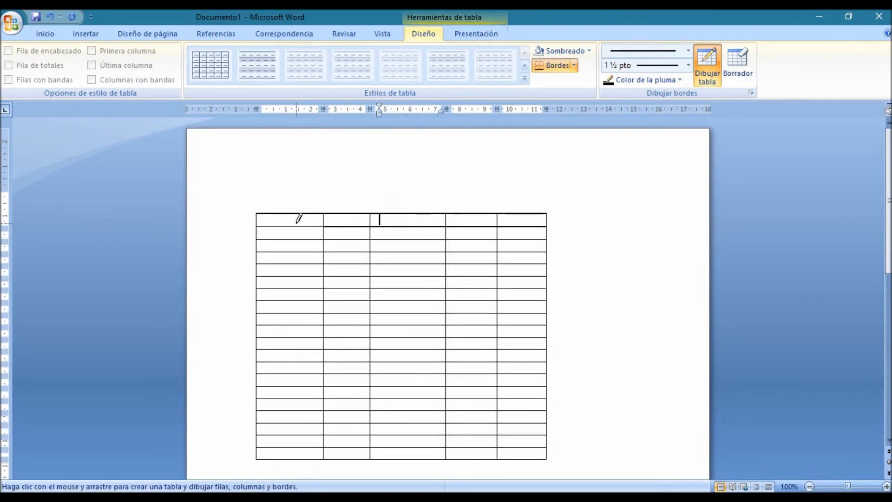
click(297, 225)
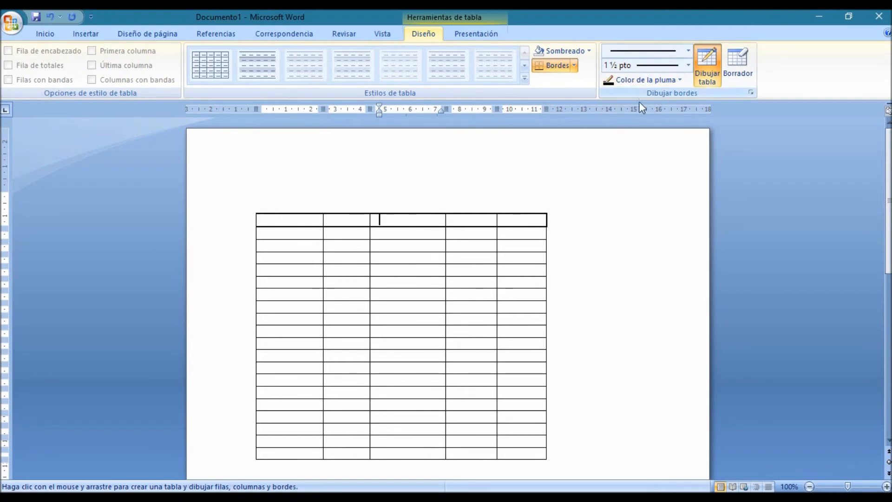
Step: Set the border pen color to red and redraw the bottom border of all five cells in the first row
click(682, 82)
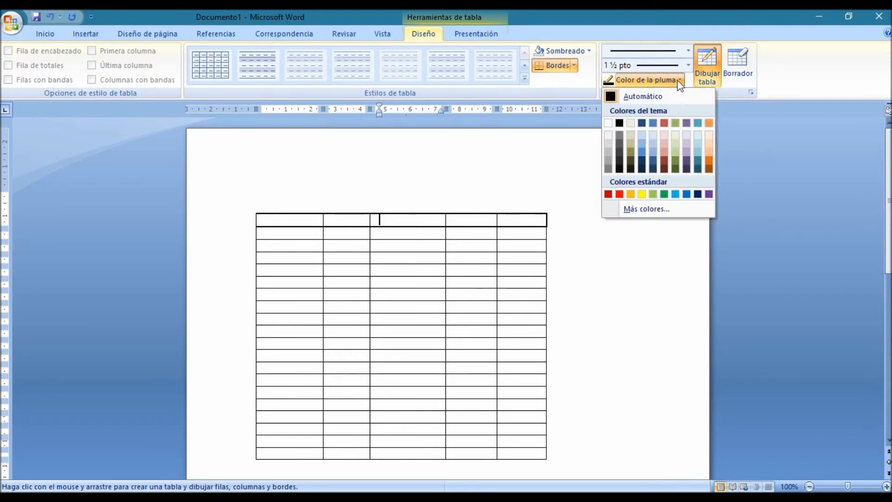
click(620, 194)
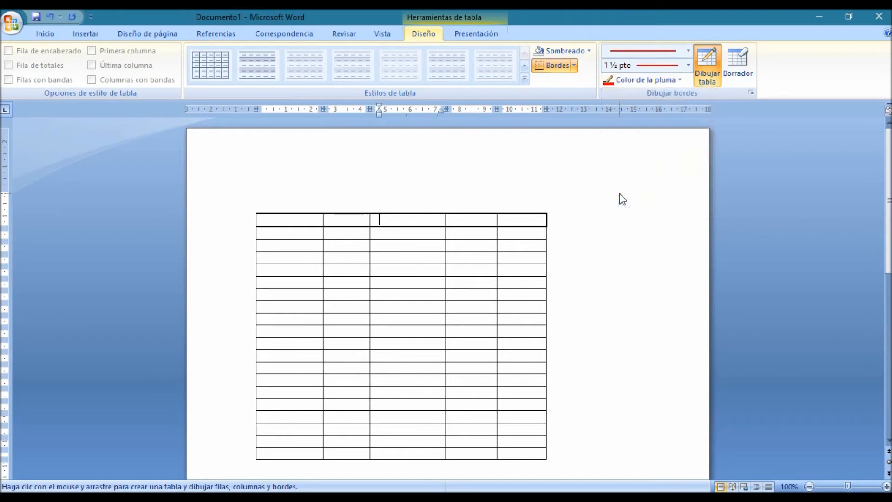
click(417, 226)
click(357, 226)
click(317, 226)
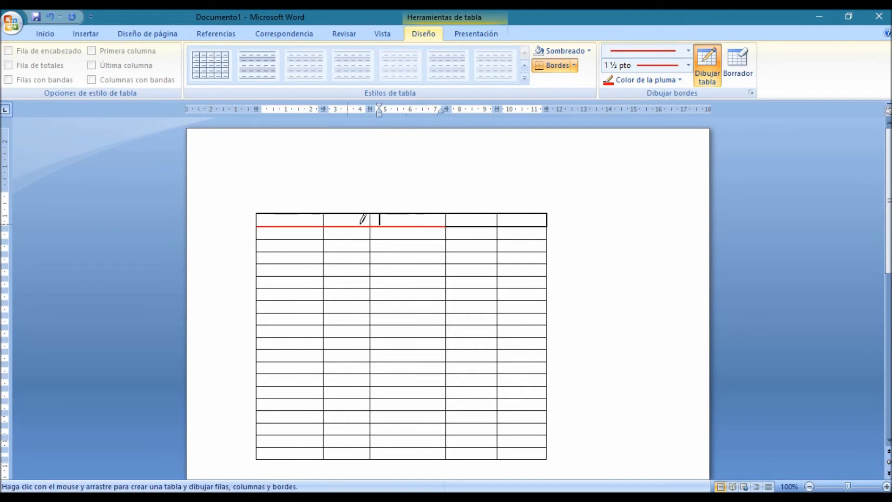
click(465, 226)
click(522, 225)
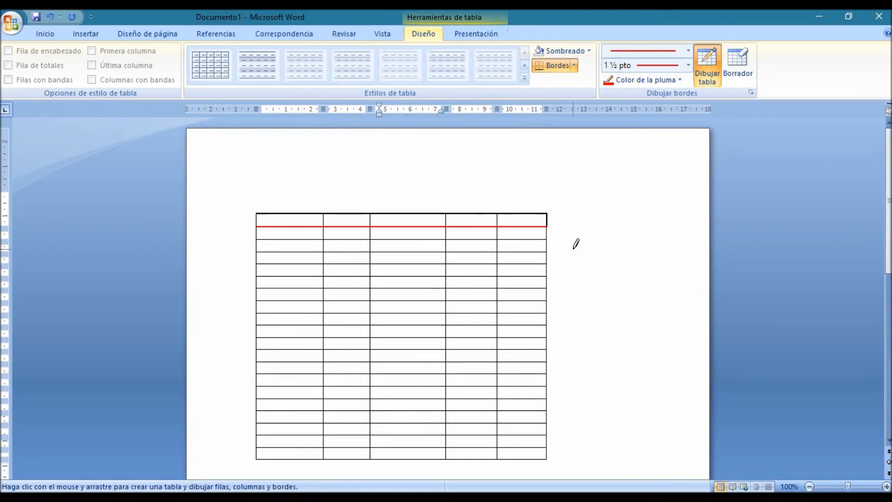
Step: Shade the third cell of the table's first row light red
click(590, 51)
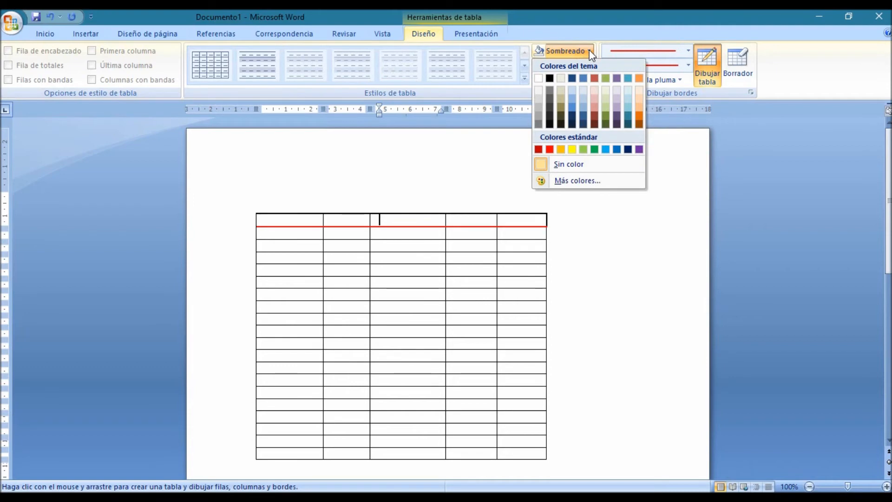
click(595, 100)
click(346, 223)
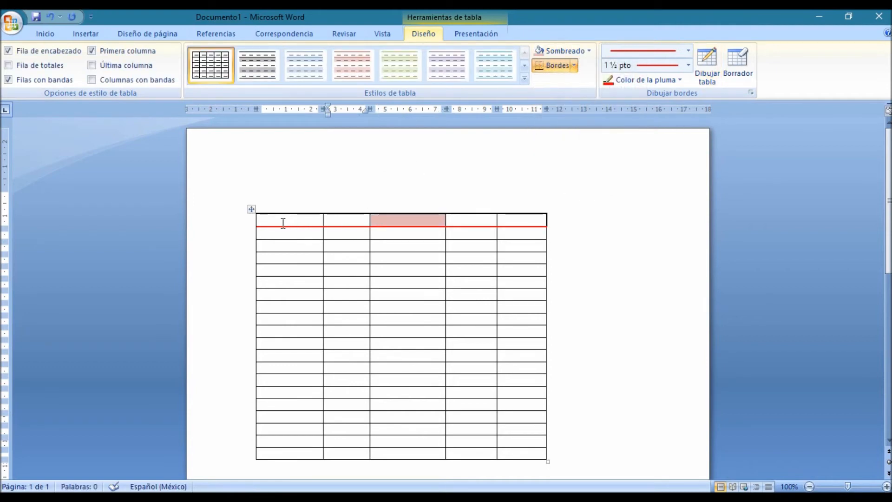
Step: Shade all cells of the table's first row with a light blue theme color
drag(281, 221, 508, 221)
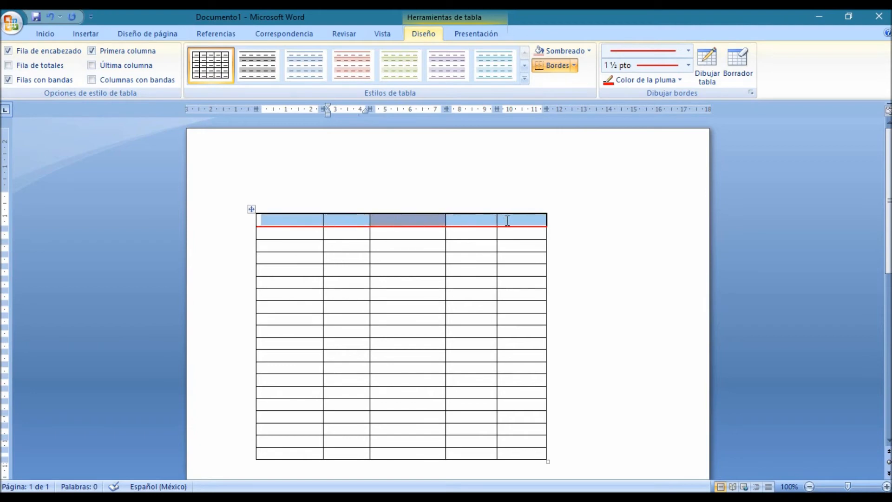
click(590, 51)
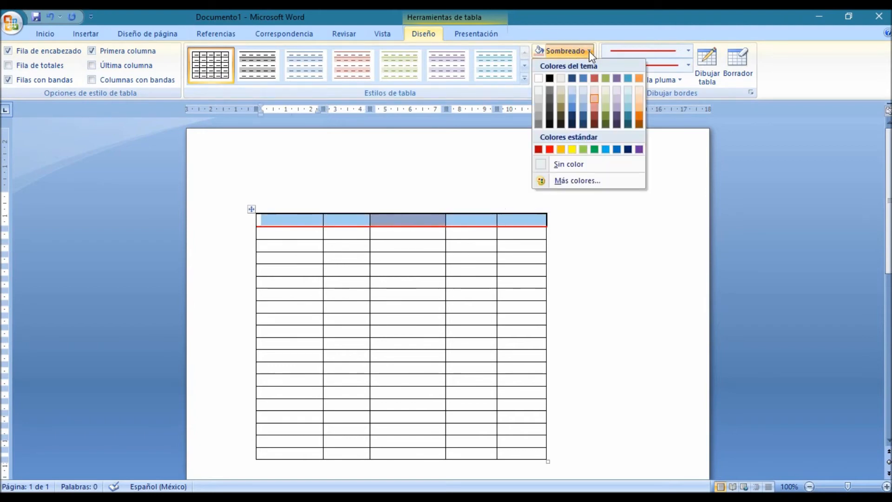
click(574, 92)
click(533, 199)
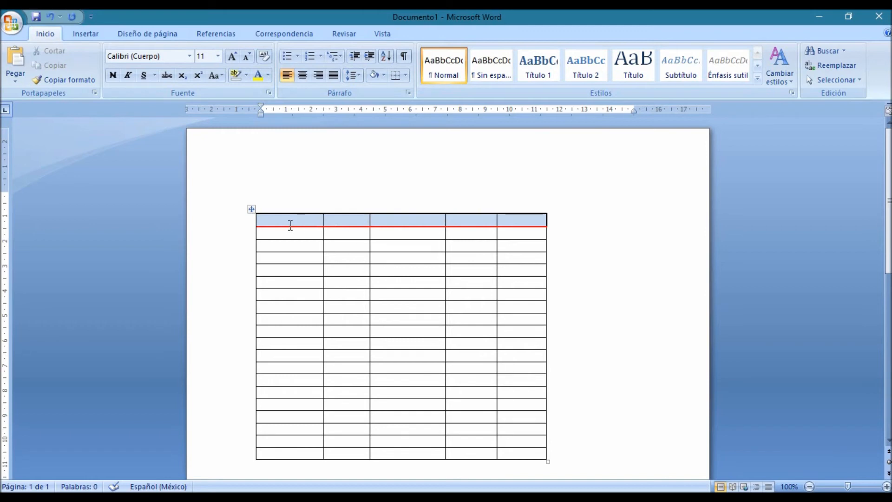
Step: Enter "hjhkjkkhjkj" in the table's first cell and shade the whole first row dark blue
click(292, 223)
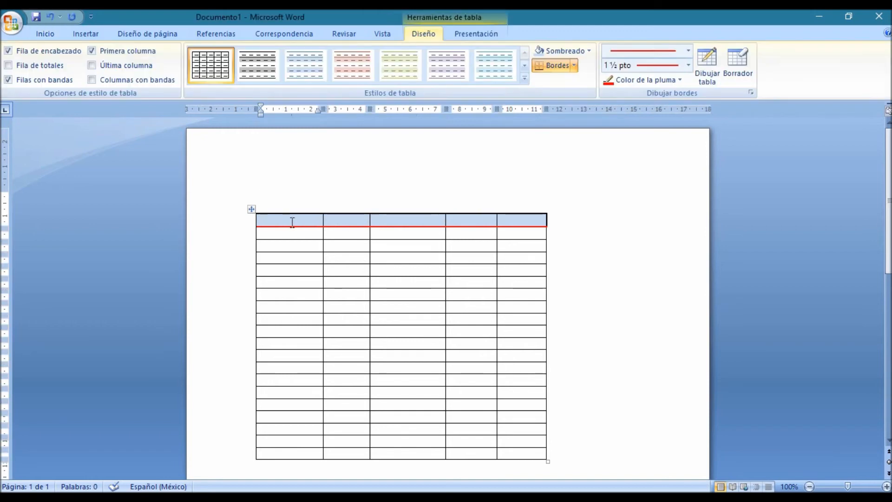
text(hjhkjkkhjkj)
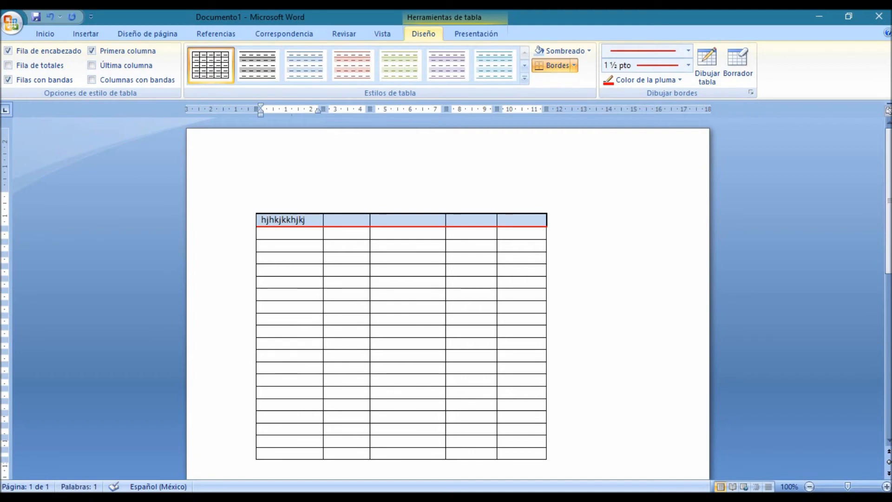
drag(380, 221, 309, 223)
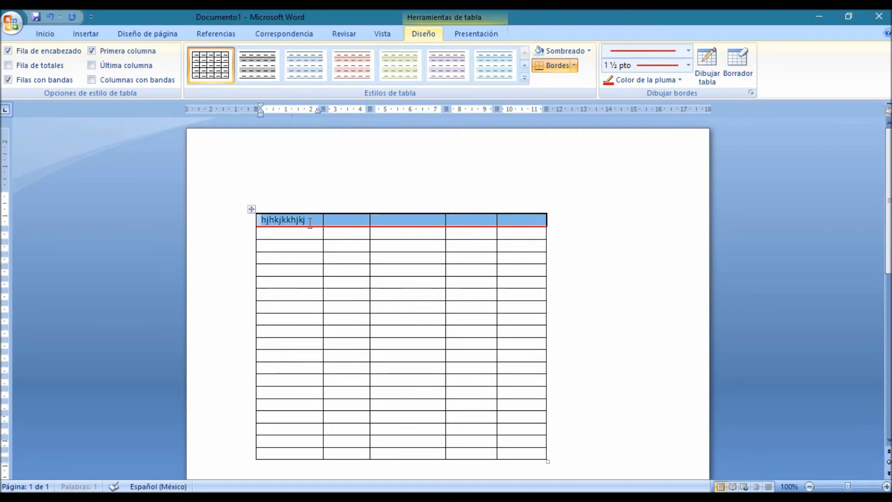
click(590, 52)
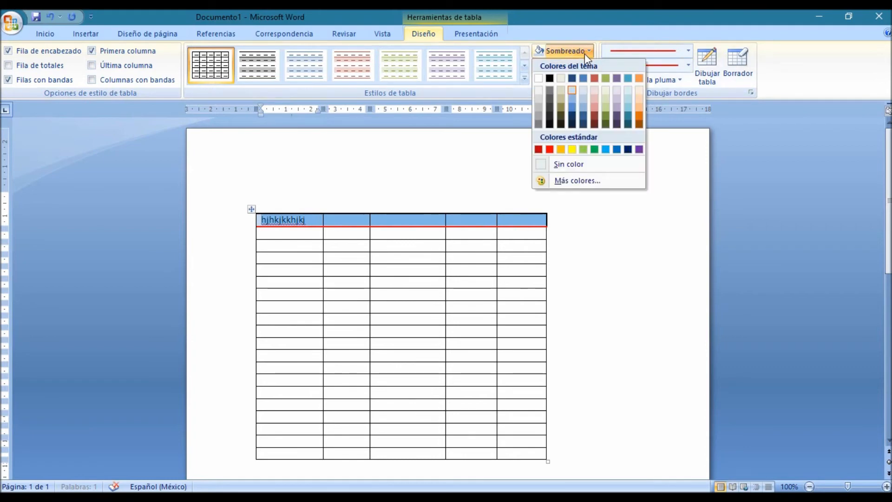
click(572, 117)
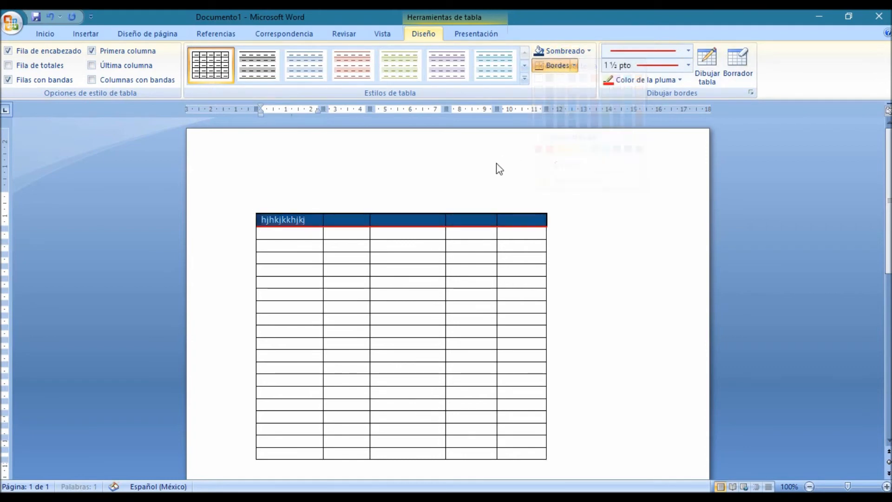
click(397, 231)
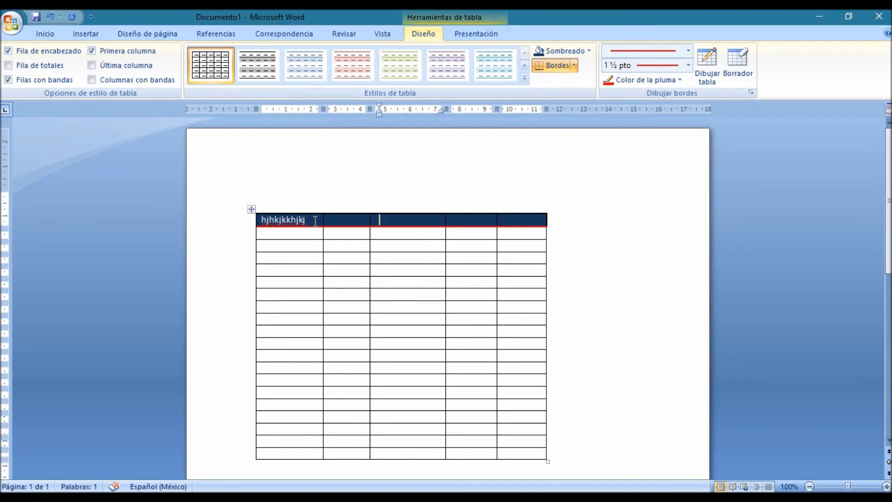
Step: Change the font color of the text in the table's first cell to yellow
drag(301, 220, 259, 220)
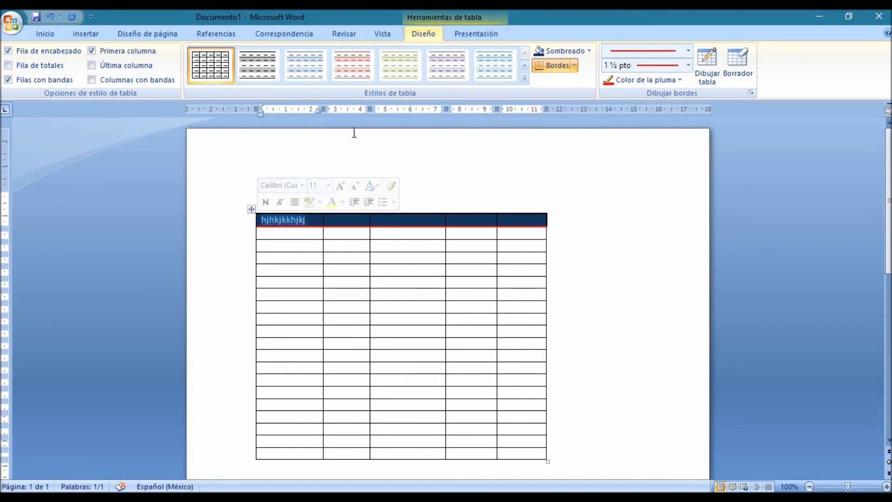
click(45, 33)
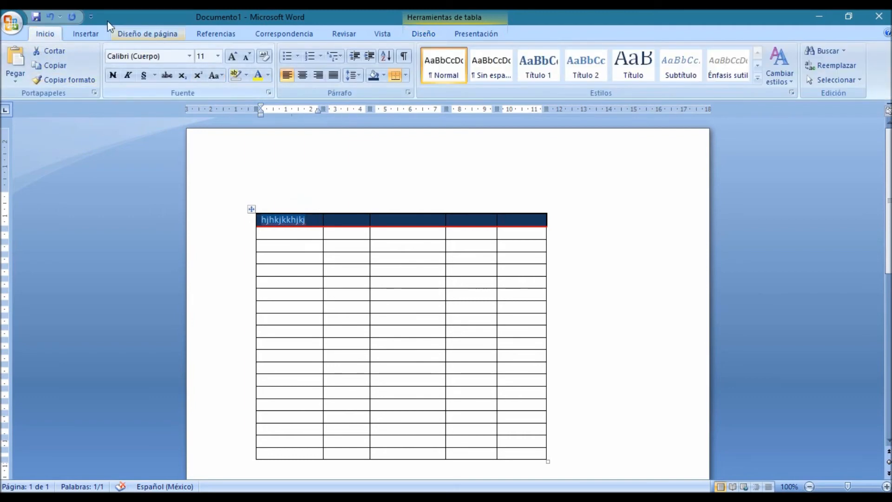
click(269, 76)
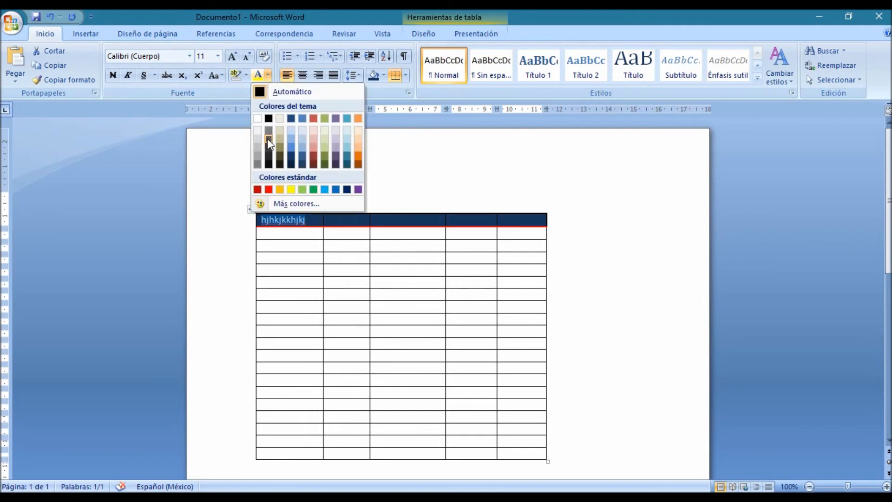
click(294, 190)
click(332, 247)
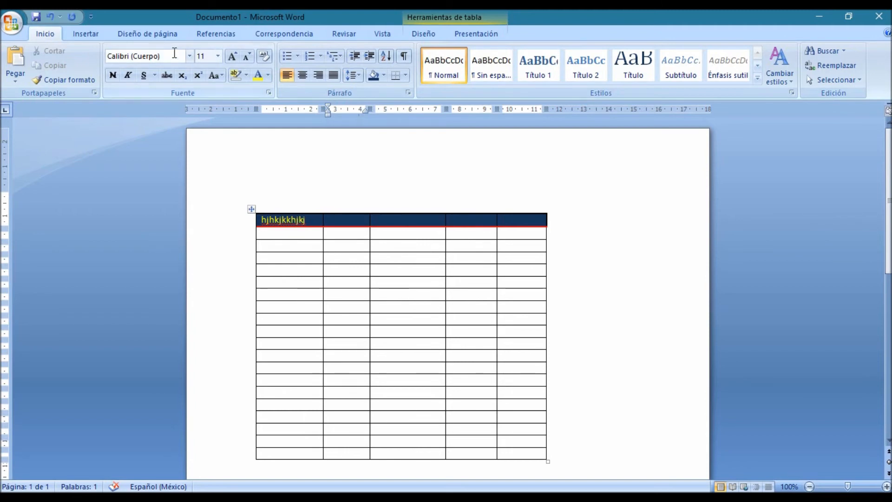
Step: Activate table drawing with a pen weight of ¼ pto and the Automático pen color
click(426, 35)
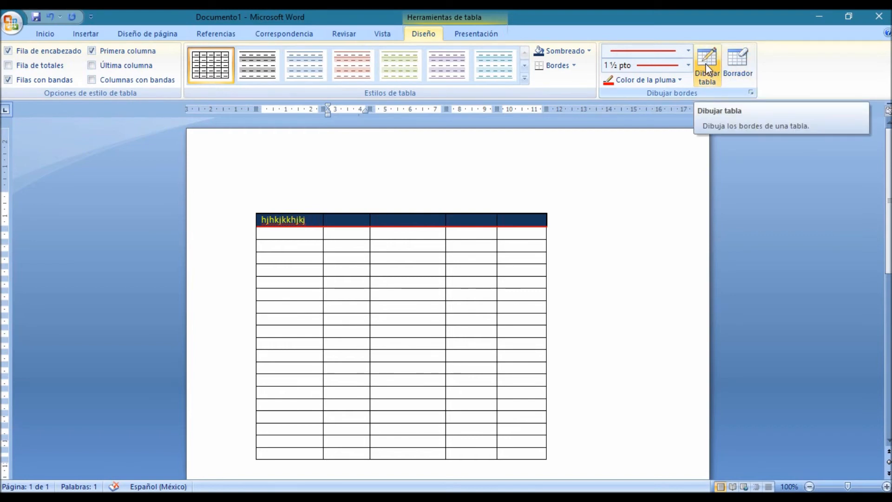
click(740, 64)
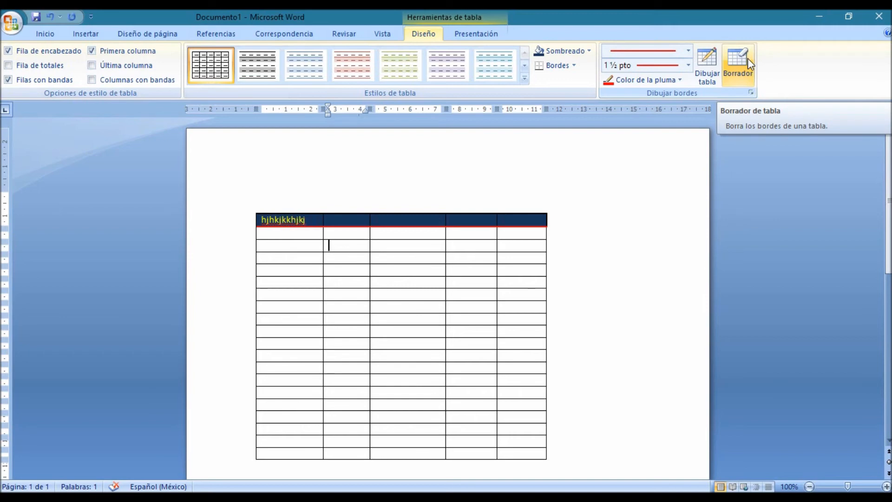
click(707, 61)
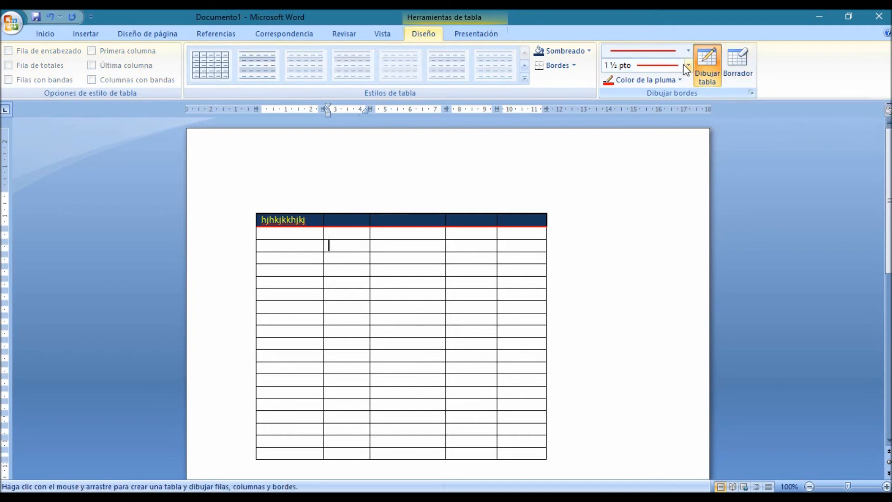
click(688, 51)
click(688, 52)
click(687, 51)
click(687, 51)
click(688, 66)
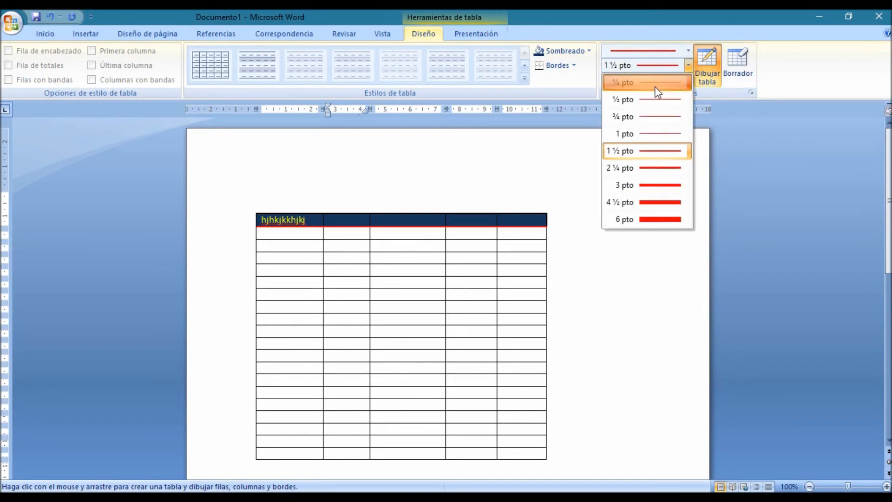
click(658, 83)
click(681, 80)
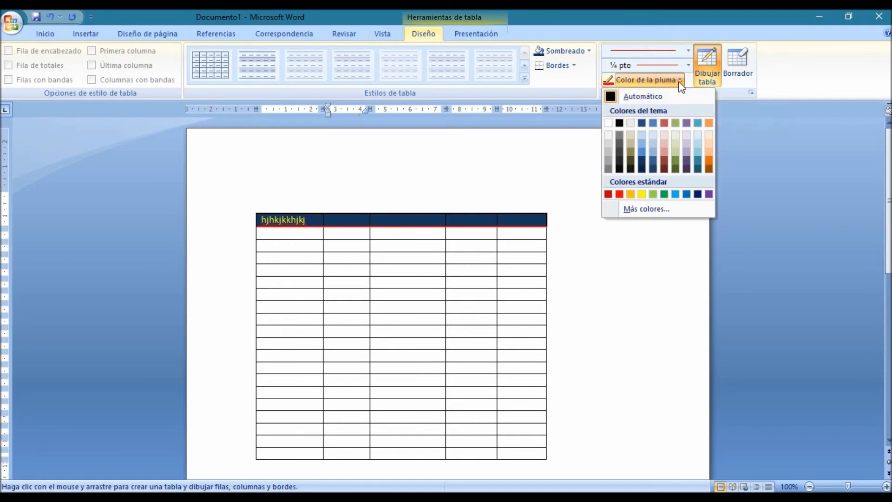
click(645, 98)
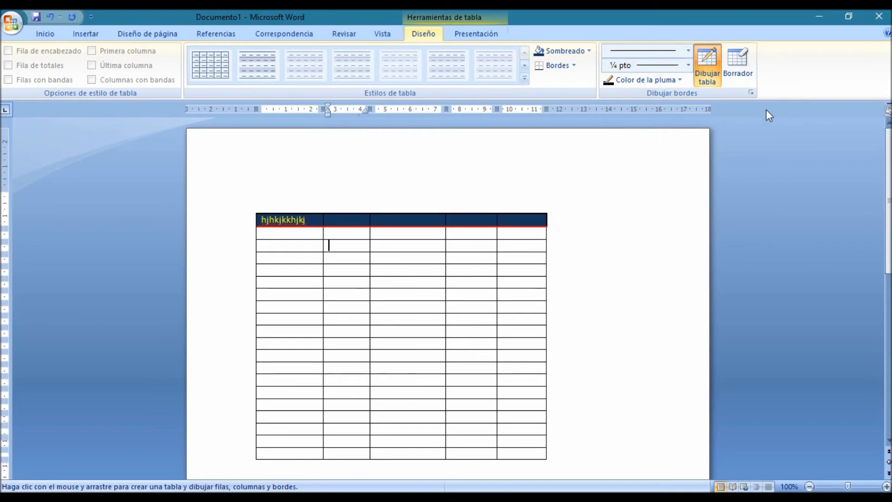
Step: Draw a vertical line through the middle of the third row's first cell to split it in two
click(708, 68)
click(707, 61)
drag(292, 235, 289, 251)
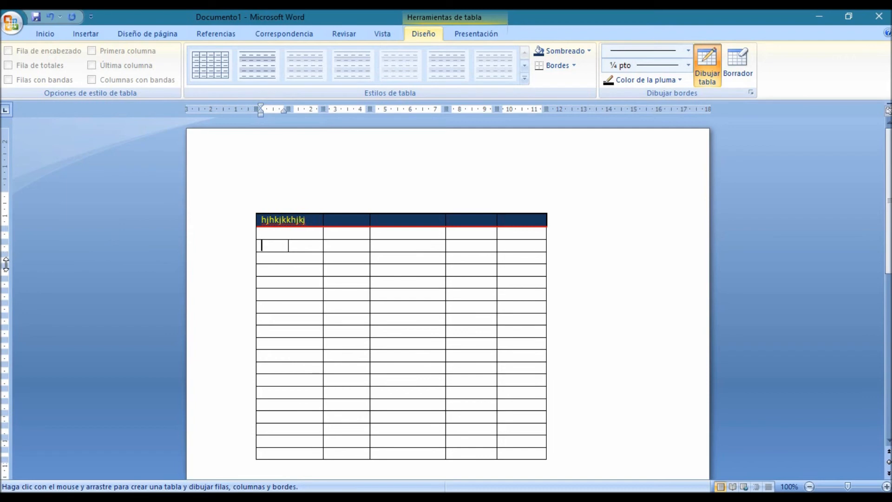
click(306, 253)
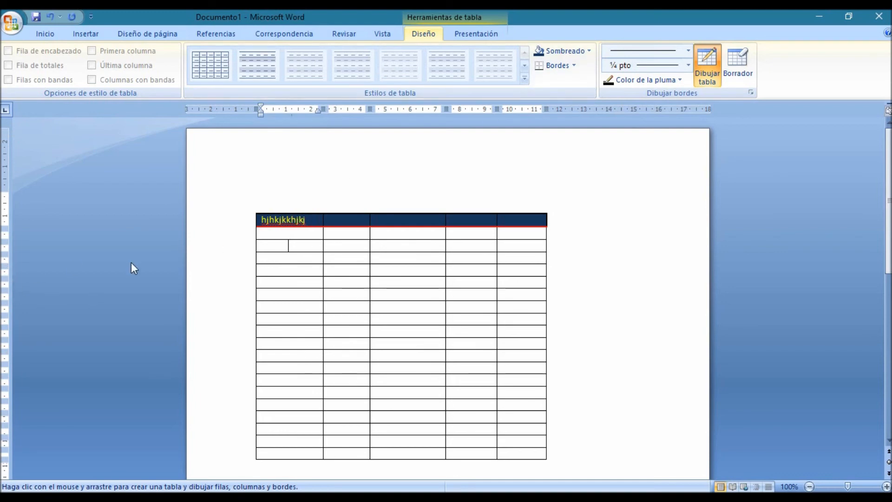
click(272, 257)
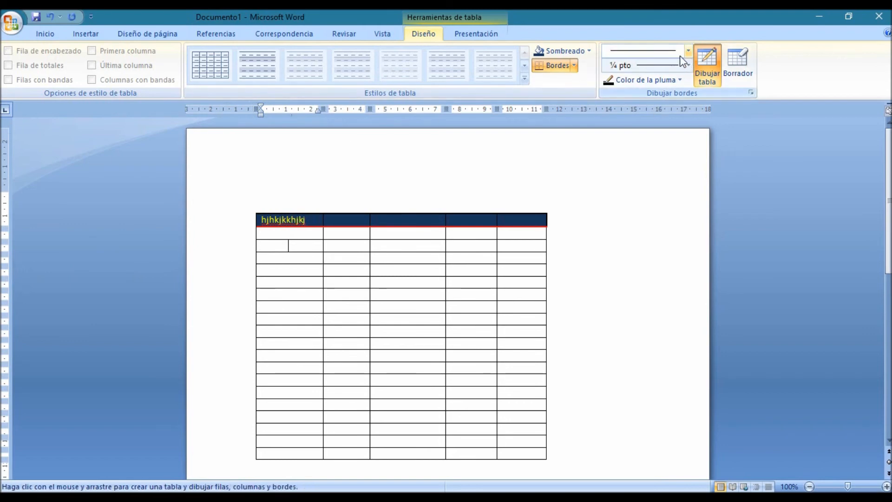
click(660, 53)
click(564, 184)
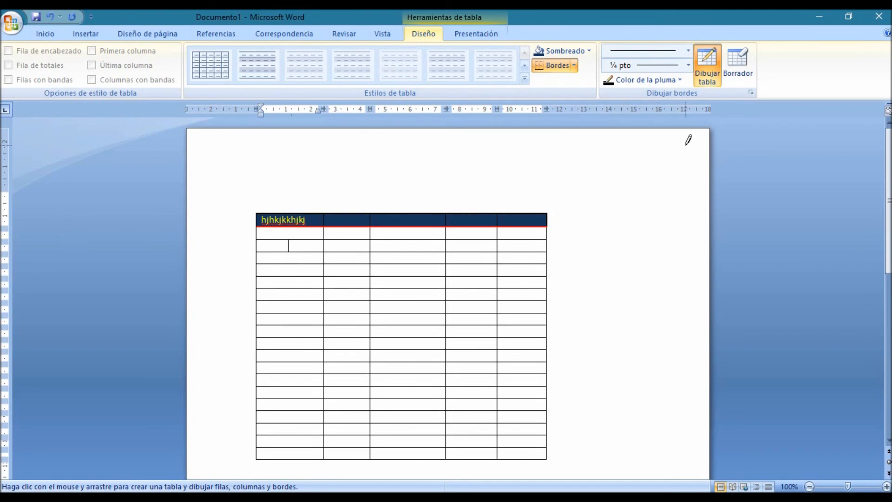
Step: Turn off table drawing and widen the table's third column to about 3.6 cm and the fourth to about 2.5 cm
click(705, 65)
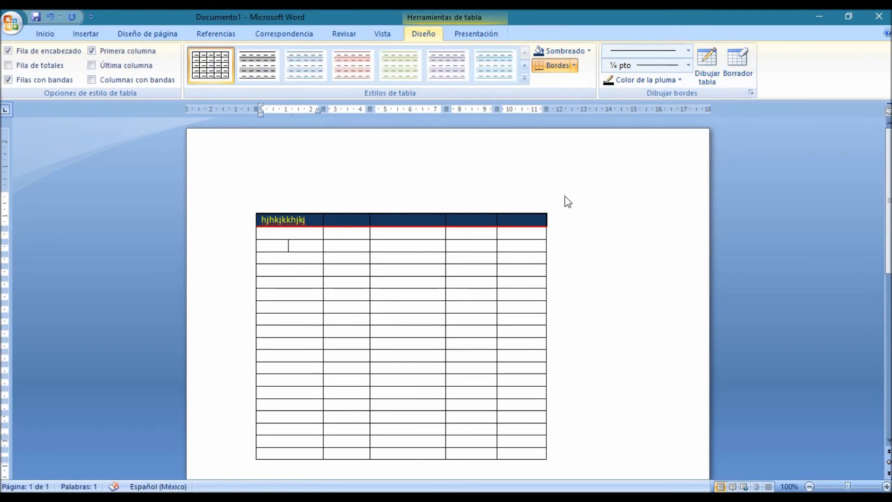
click(711, 63)
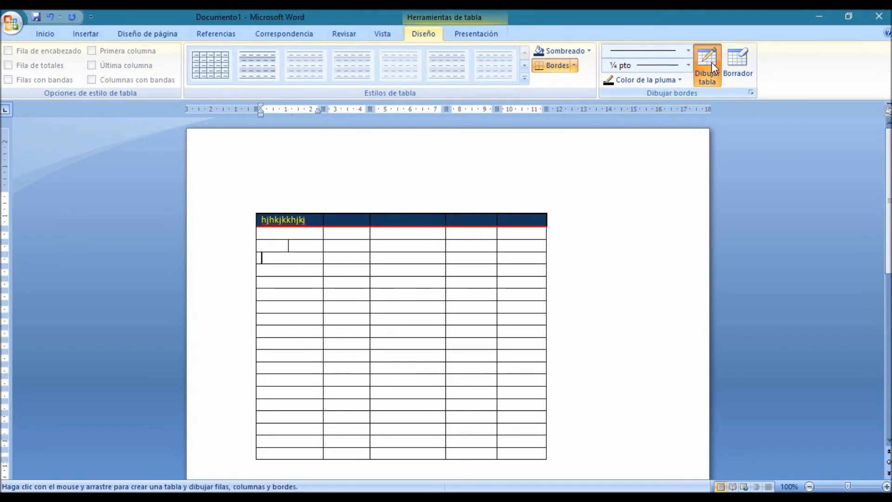
click(712, 63)
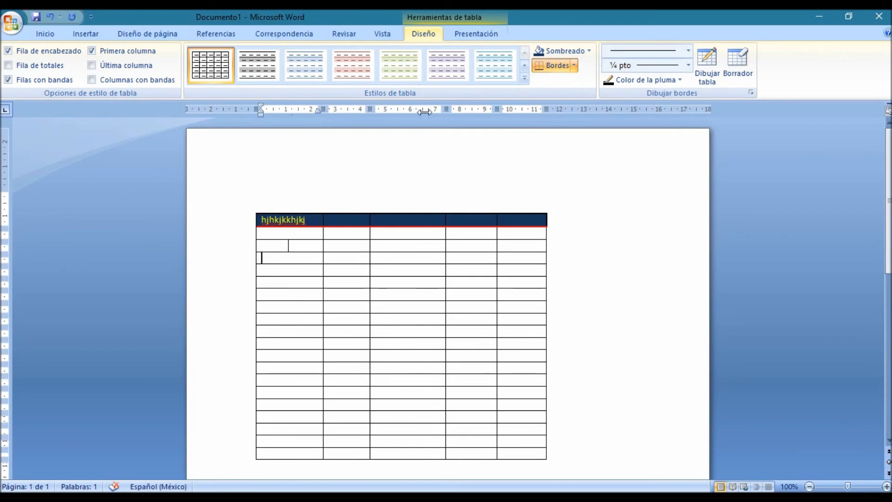
drag(446, 111, 522, 108)
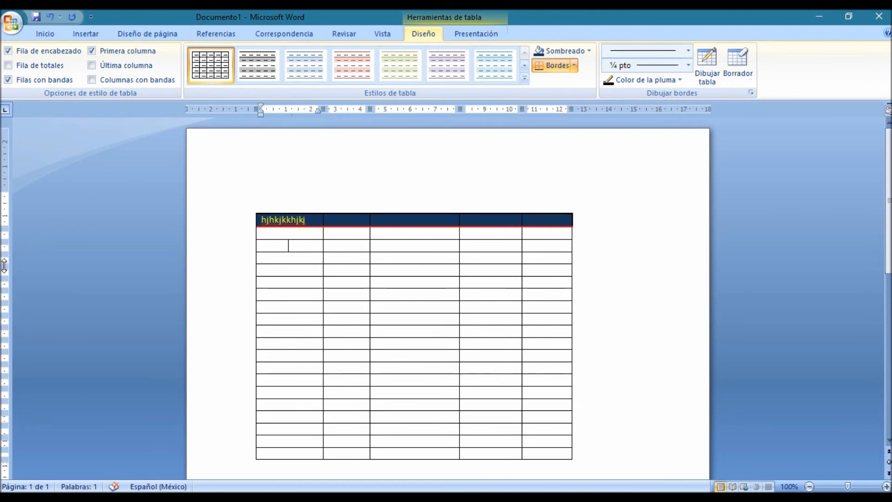
Step: Make the table's fourth row about 2.3 cm tall and draw a horizontal line splitting its third-column cell in two
drag(4, 265, 3, 303)
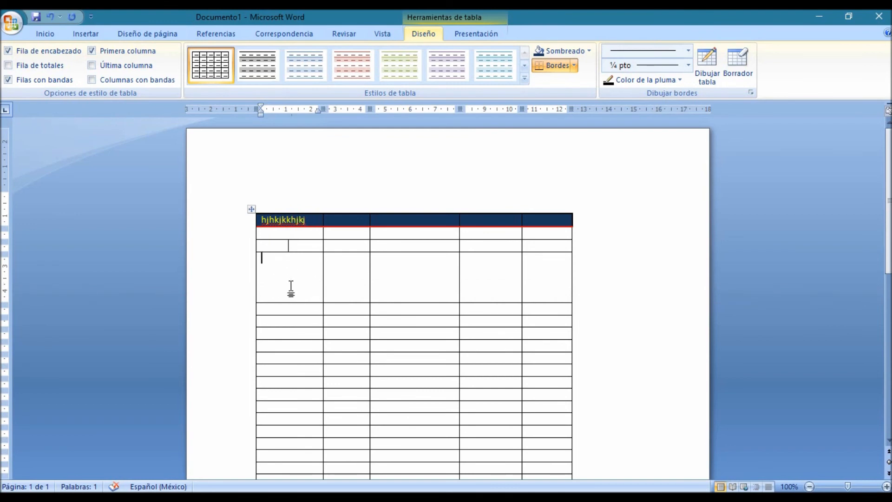
click(707, 65)
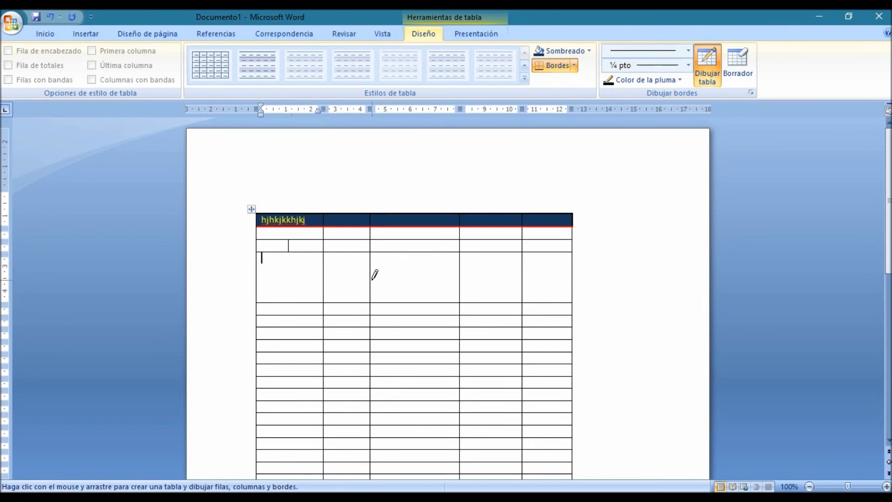
drag(371, 280, 448, 279)
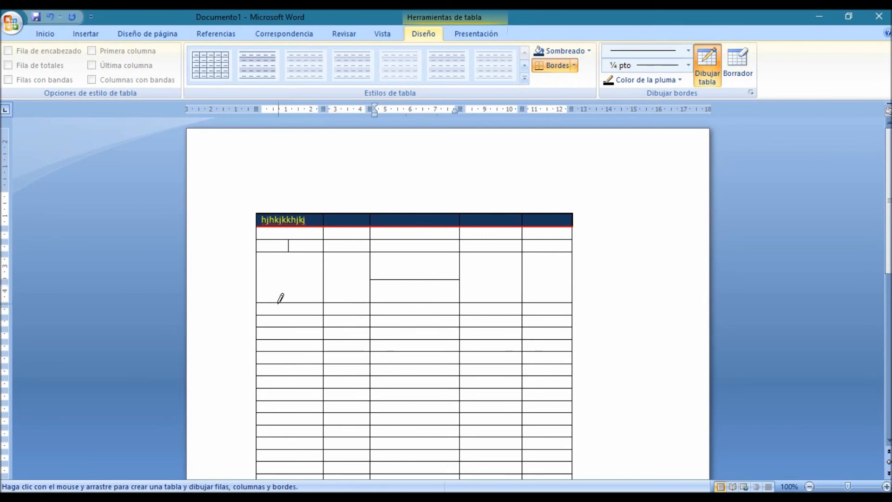
drag(3, 303, 3, 309)
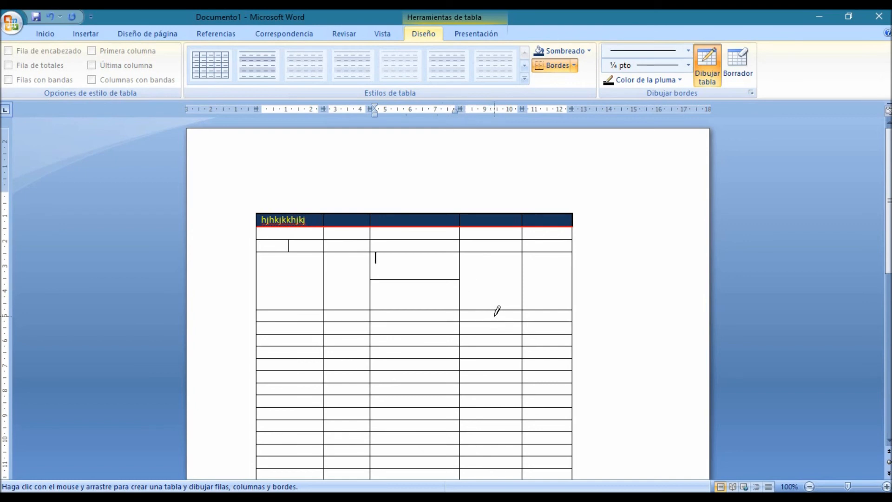
Step: Erase the borders between rows 5 to 7 and rows 11 and 12 in the fourth column, and between rows 8 and 9 in the second
click(736, 65)
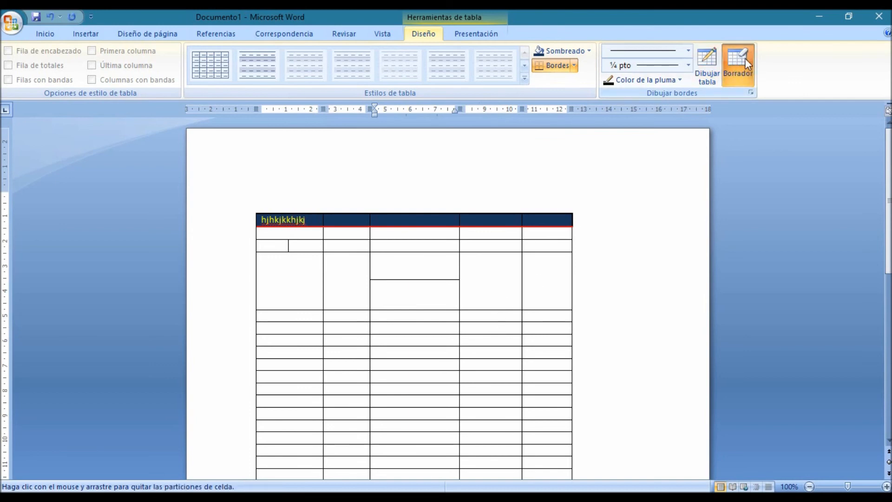
click(501, 322)
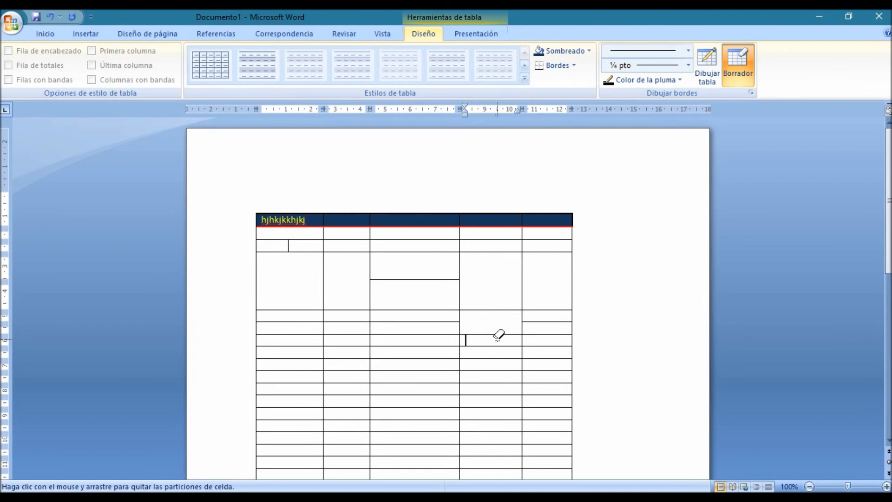
click(498, 334)
click(353, 358)
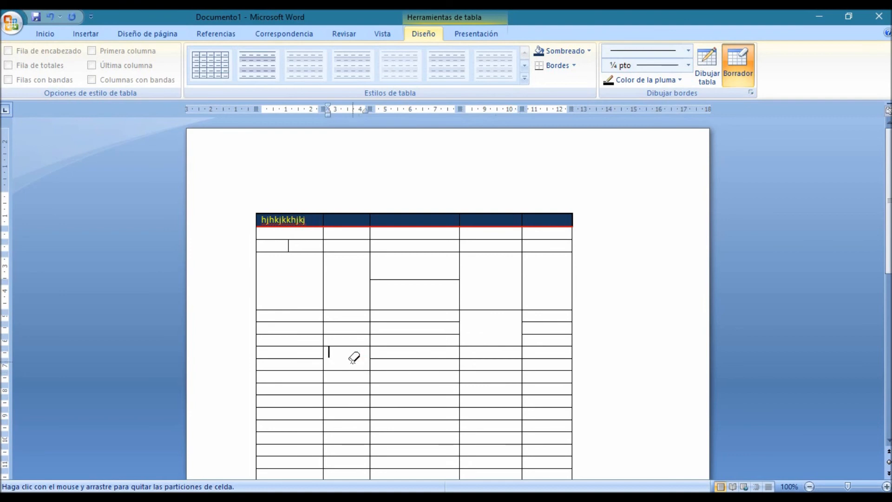
click(506, 398)
click(506, 395)
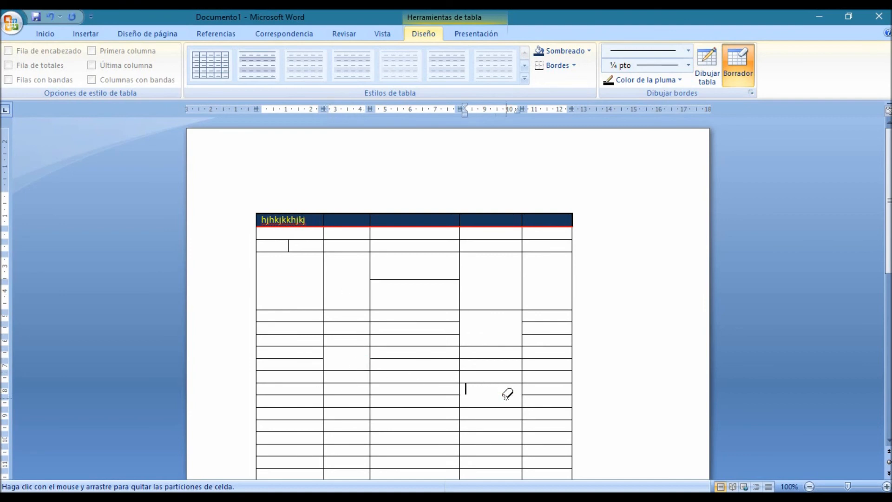
Step: Draw a vertical line through the middle of the merged cell spanning rows 5 to 7 in the fourth column, and end table drawing
click(715, 62)
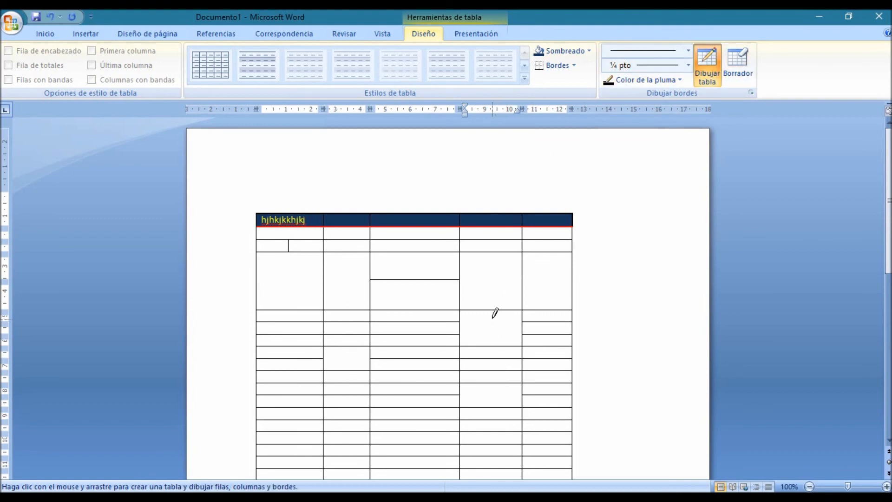
drag(492, 311, 492, 346)
scroll(481, 309, down, 3)
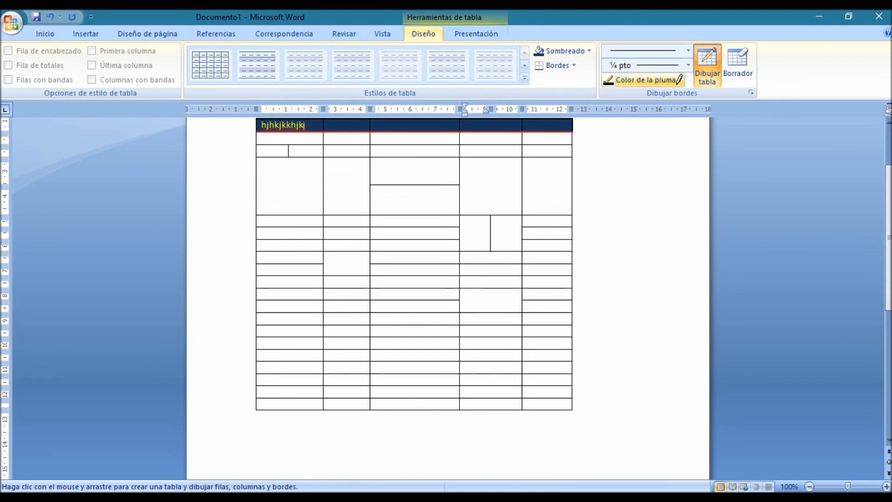
click(712, 59)
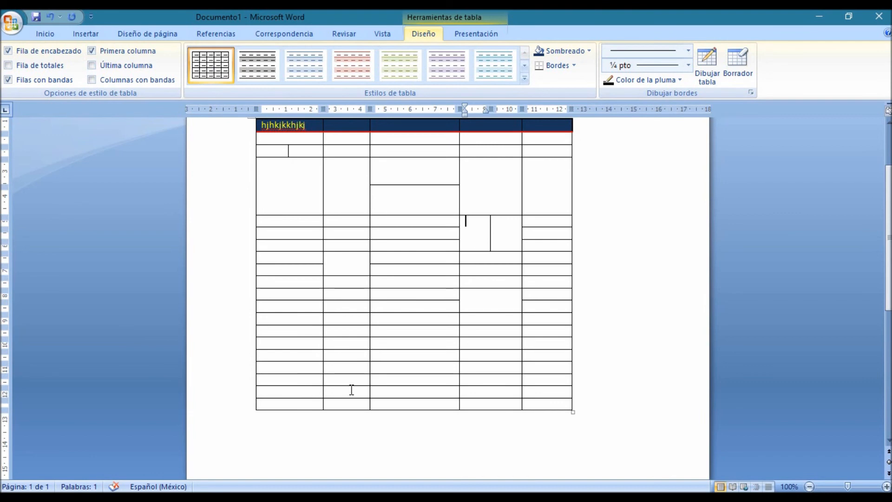
Step: Insert a row above the table's second-to-last row and another one below the newly inserted row
right_click(255, 394)
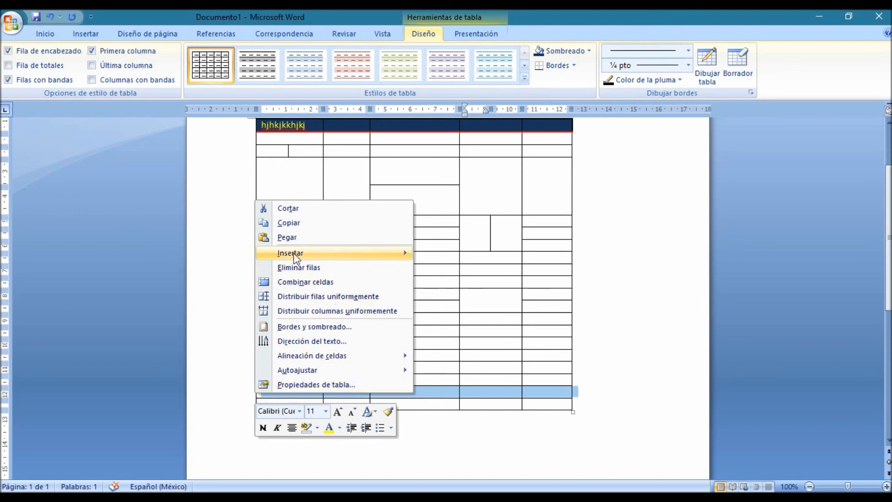
mouse_move(297, 256)
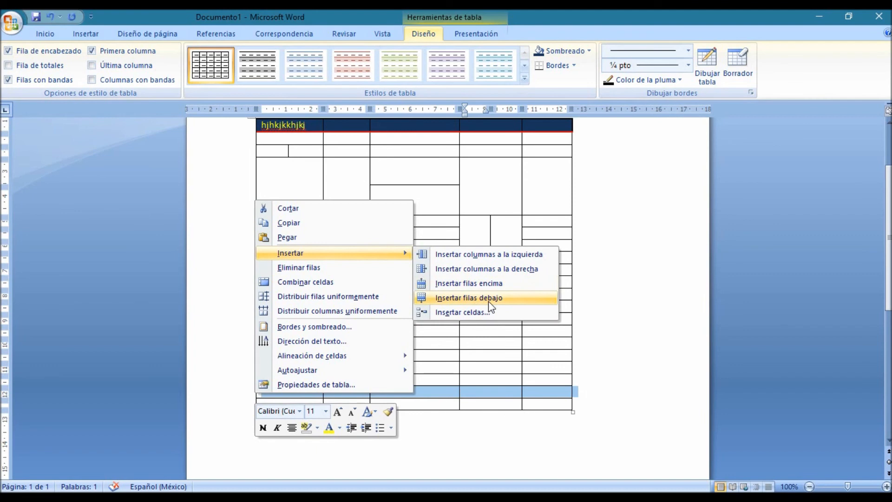
click(490, 288)
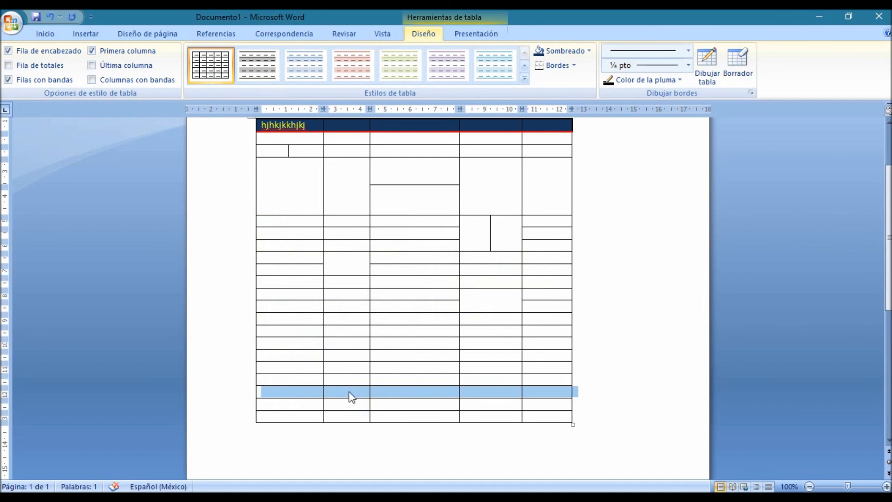
right_click(244, 400)
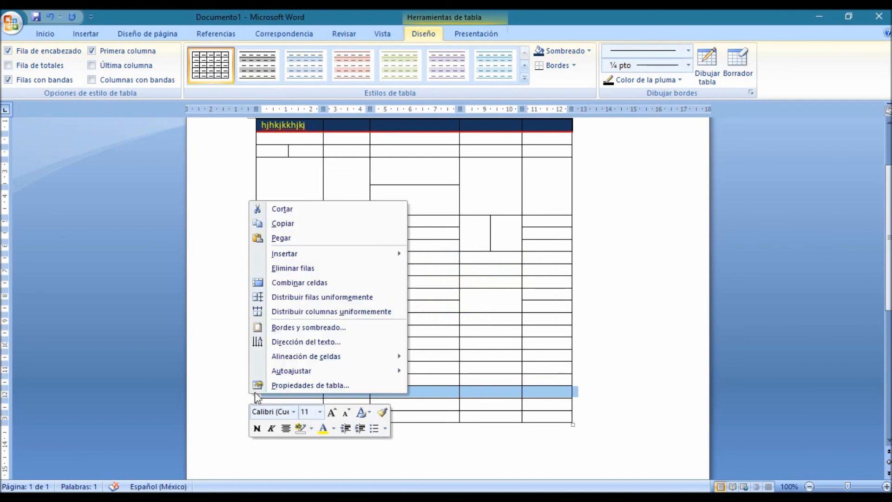
mouse_move(343, 260)
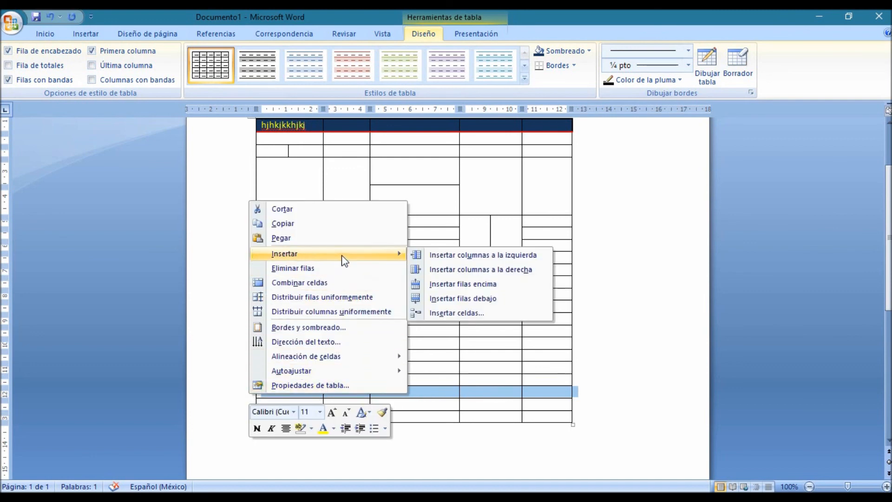
click(485, 307)
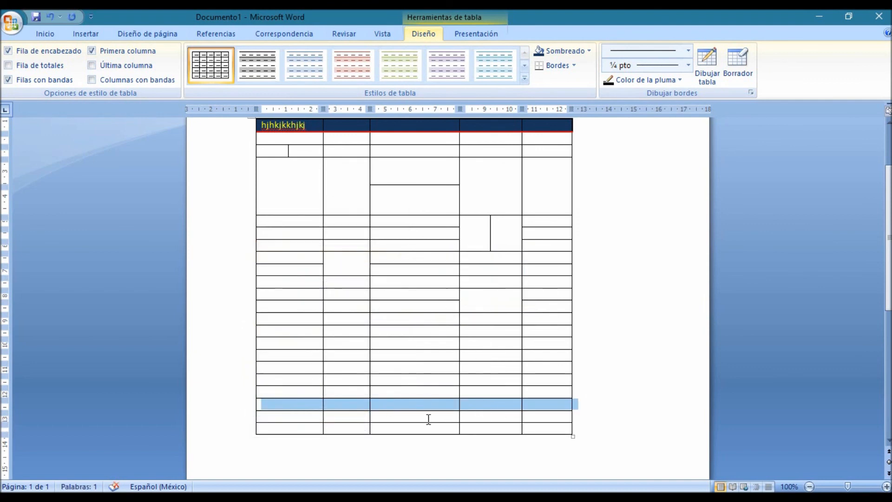
Step: Insert a new column to the right of the table's last column and clear the selection
scroll(434, 414, up, 3)
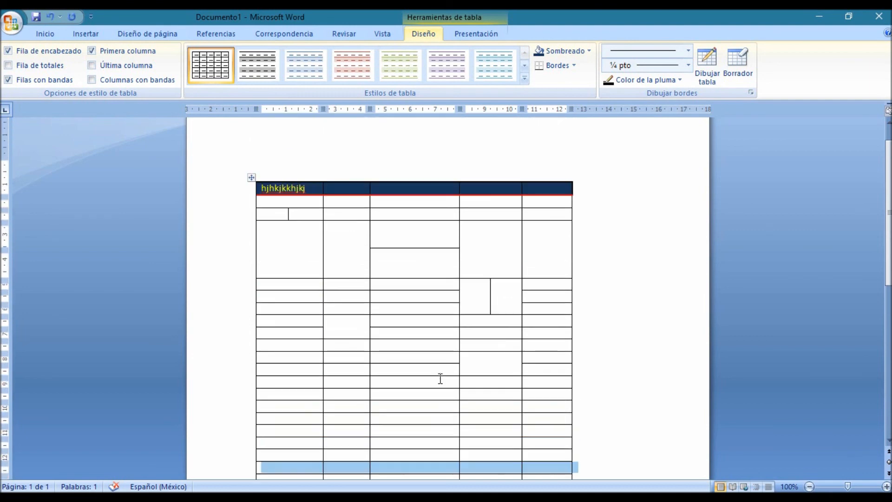
click(549, 179)
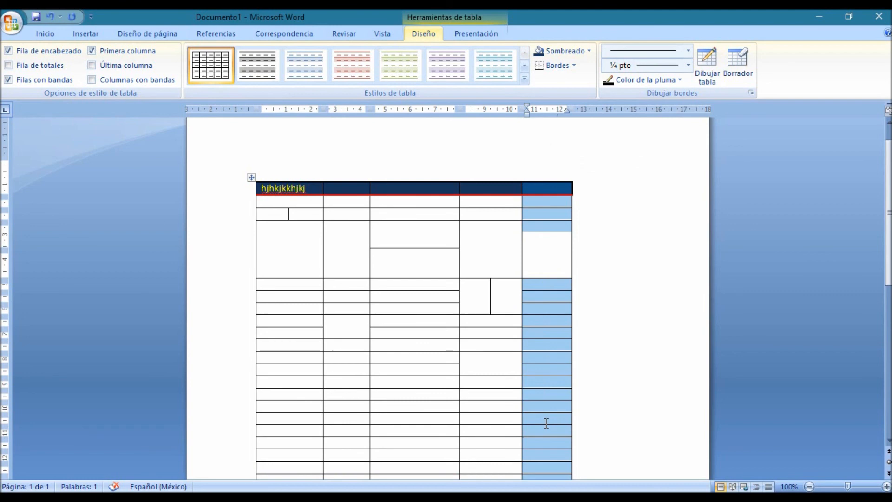
scroll(547, 422, down, 4)
scroll(545, 421, up, 3)
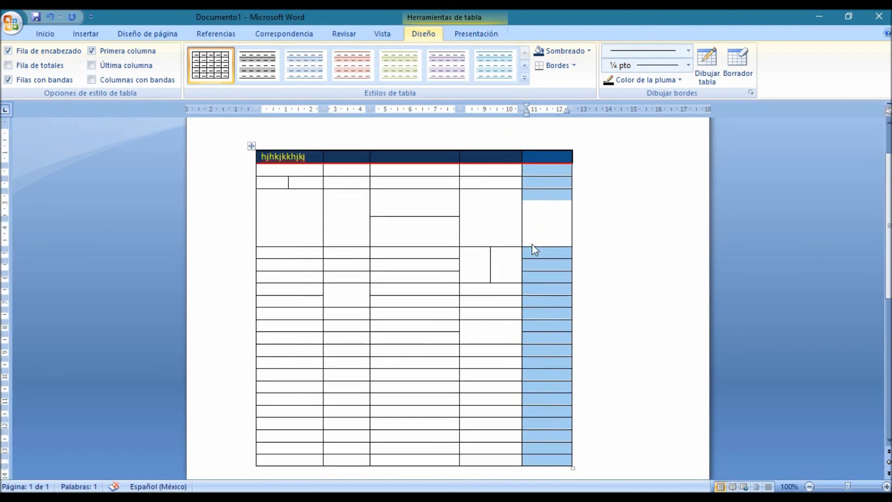
right_click(549, 150)
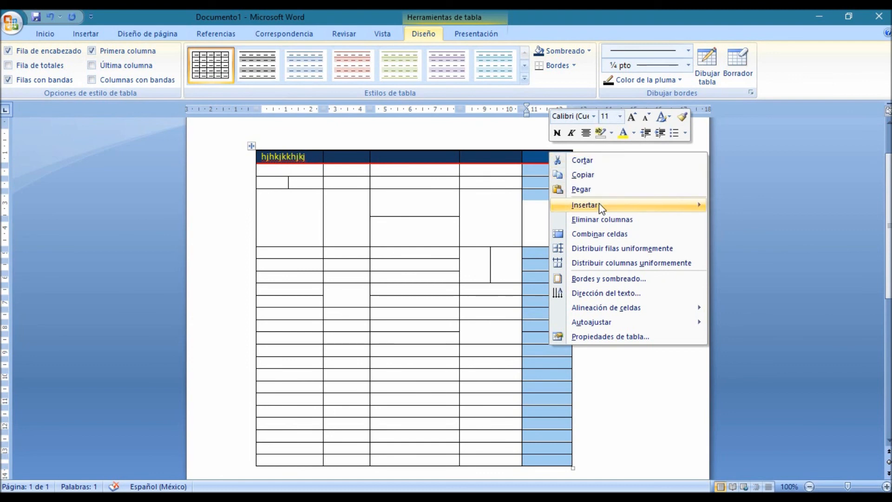
mouse_move(601, 204)
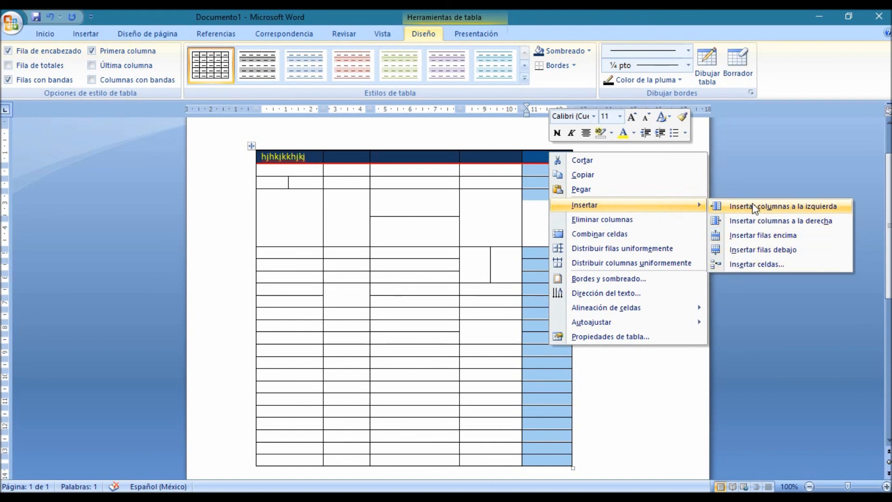
click(809, 227)
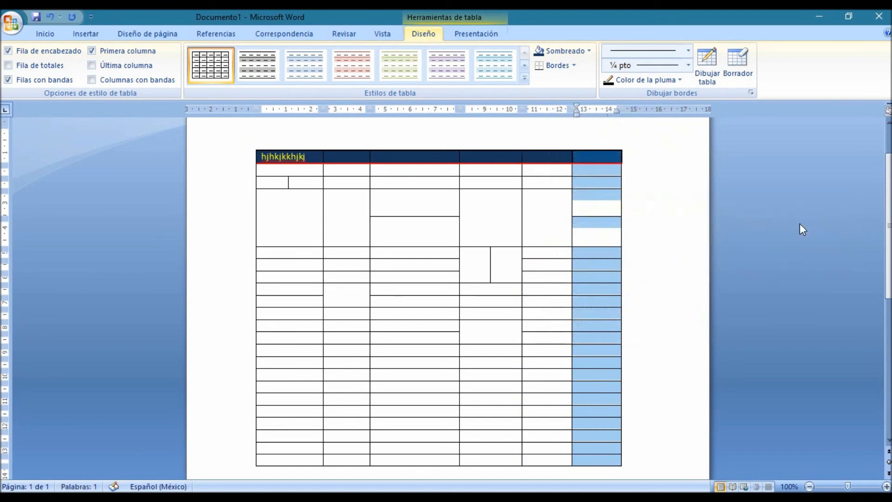
click(606, 216)
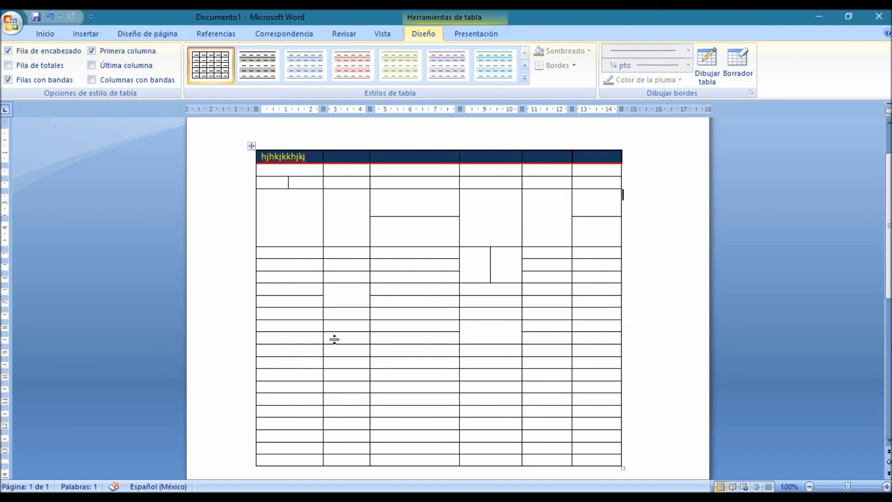
Step: Delete the table's fourteenth row and minimize the document window
scroll(661, 258, down, 1)
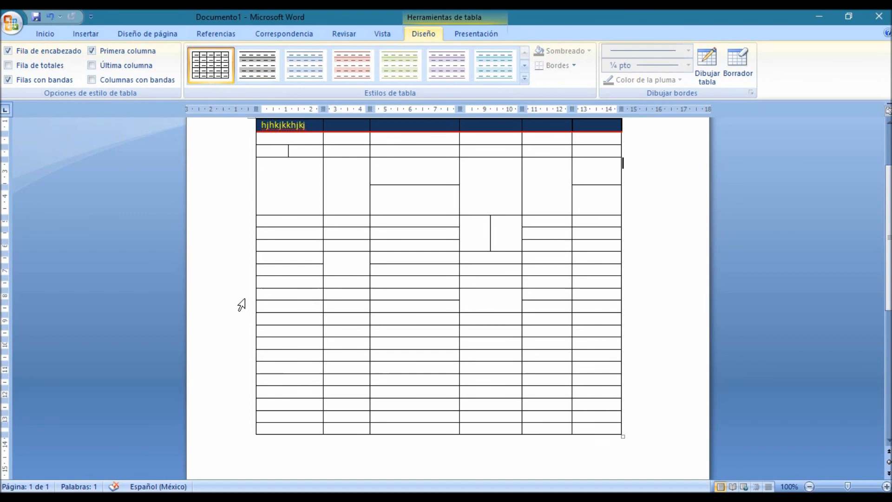
click(244, 358)
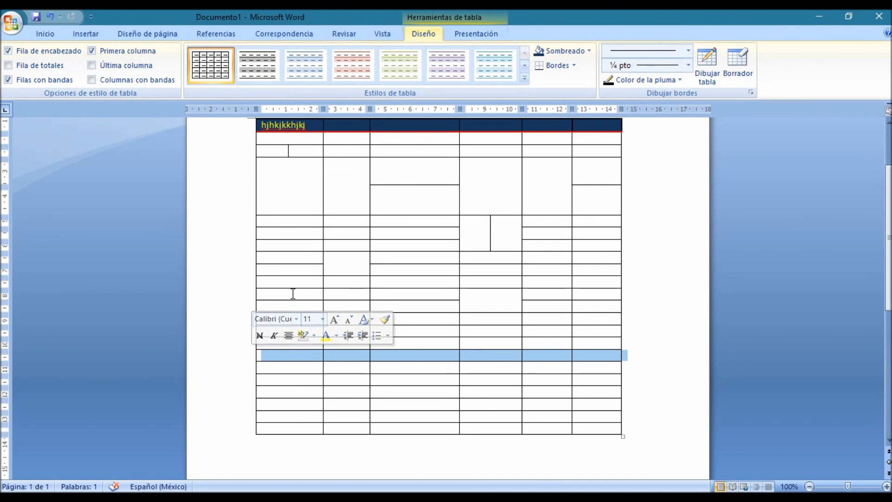
drag(291, 282, 581, 284)
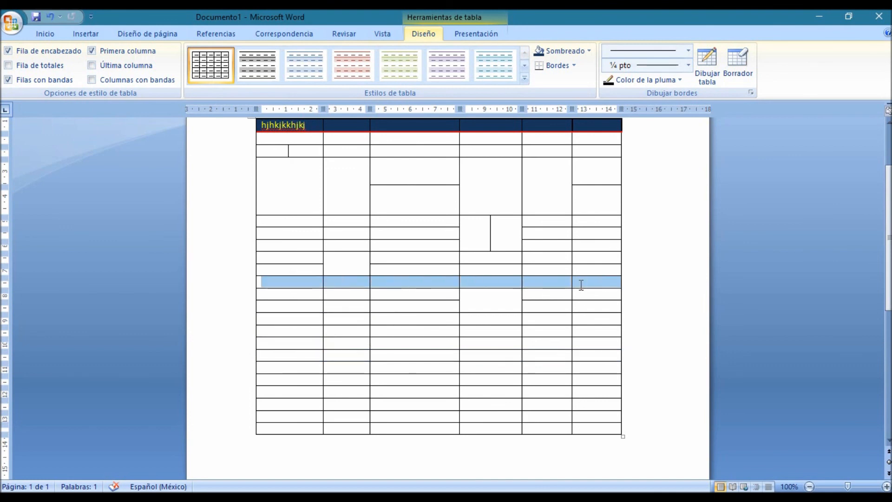
click(240, 335)
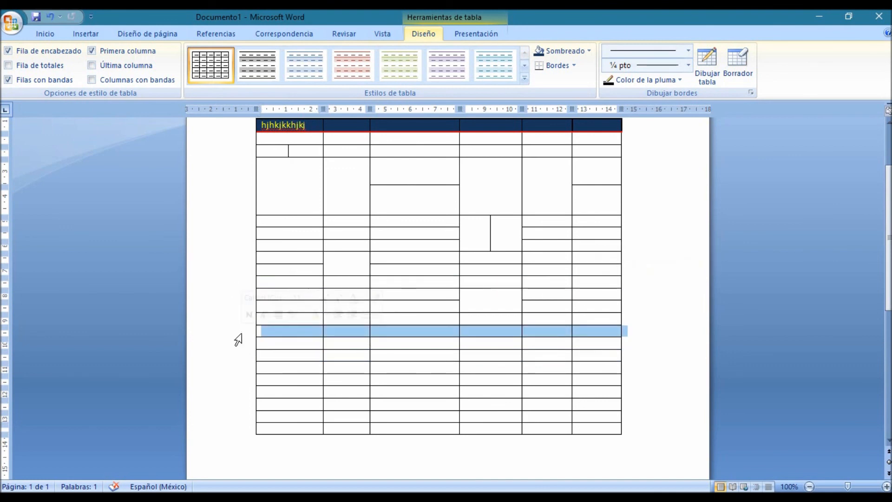
right_click(278, 336)
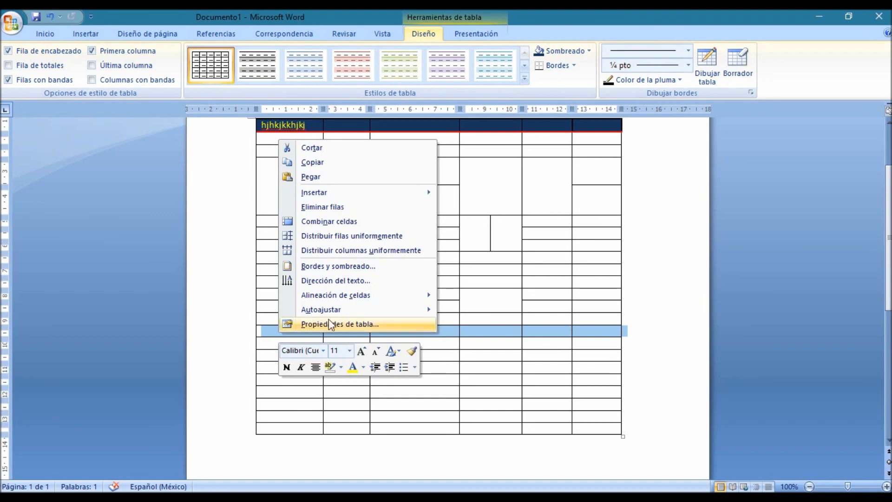
mouse_move(339, 193)
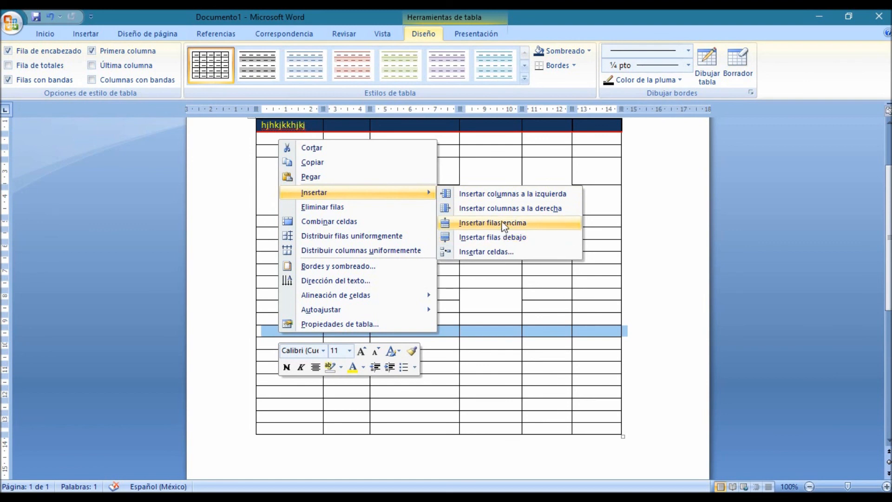
click(338, 208)
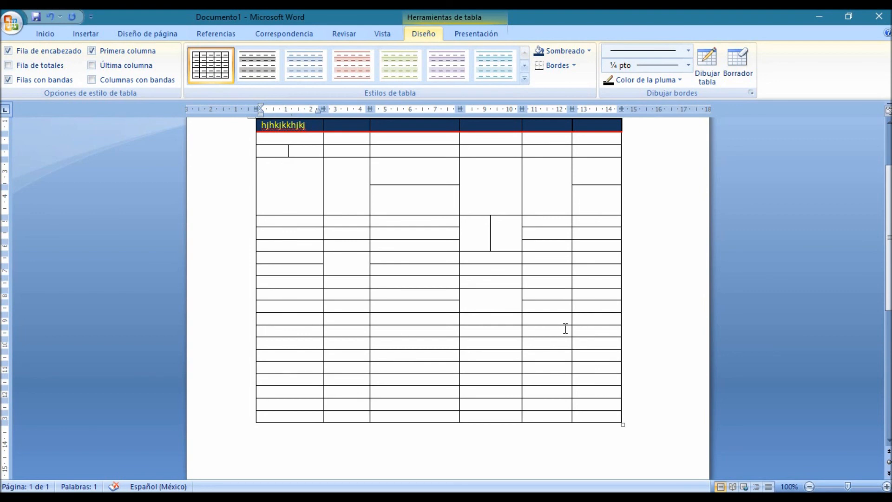
click(818, 17)
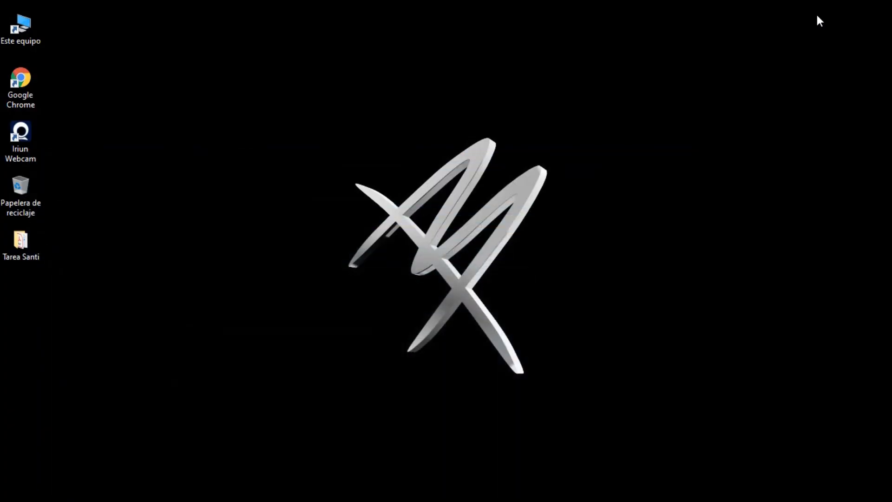